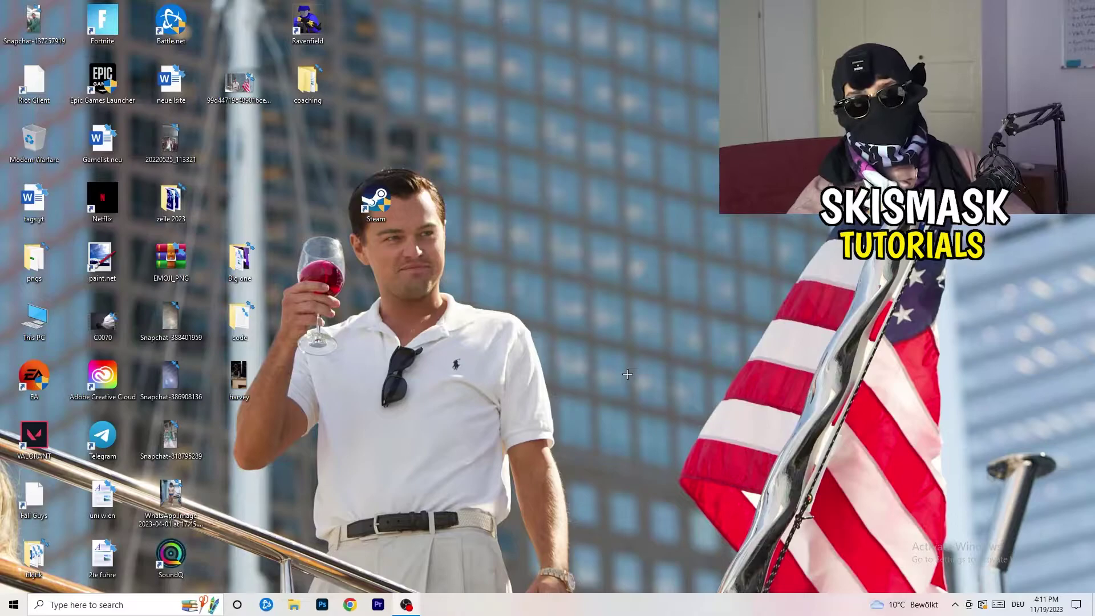
Step: Launch NVIDIA Control Panel from the desktop menu and read the Adjust Image Settings option descriptions
right_click(538, 255)
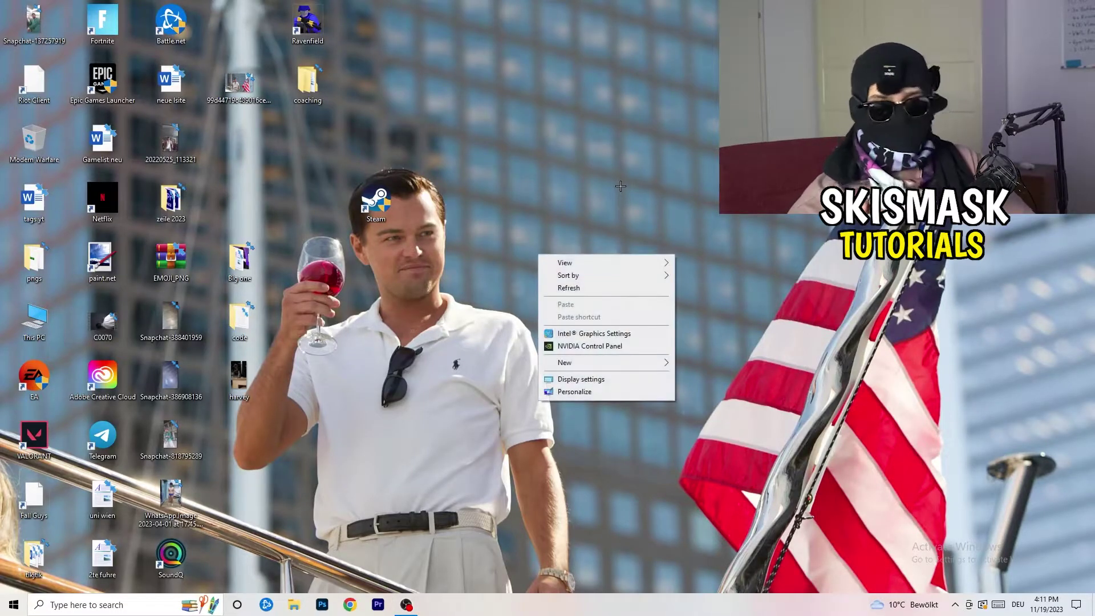
right_click(621, 186)
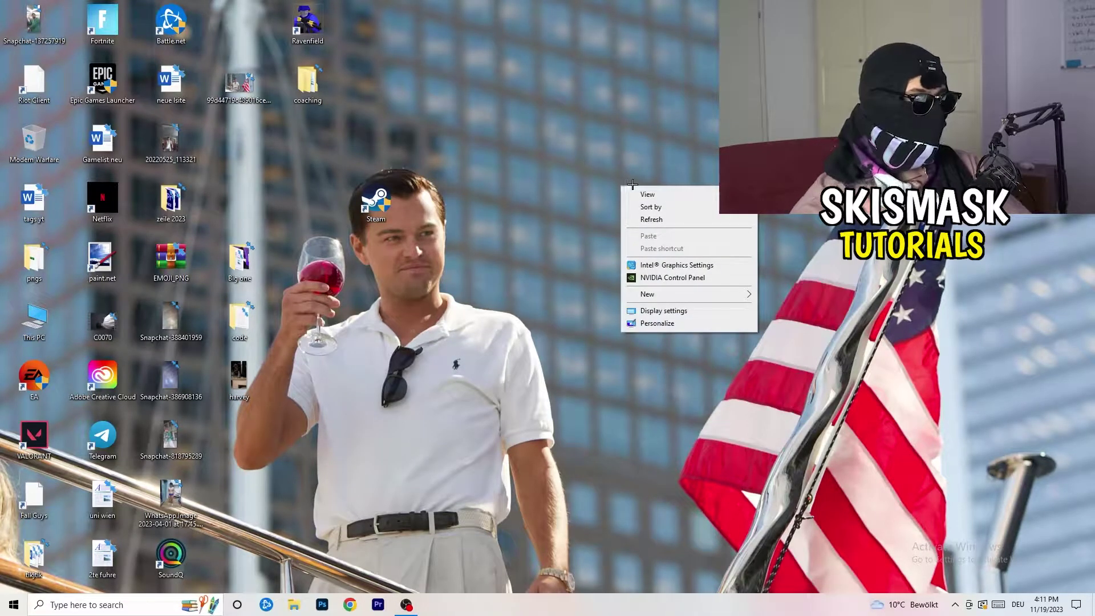
click(685, 277)
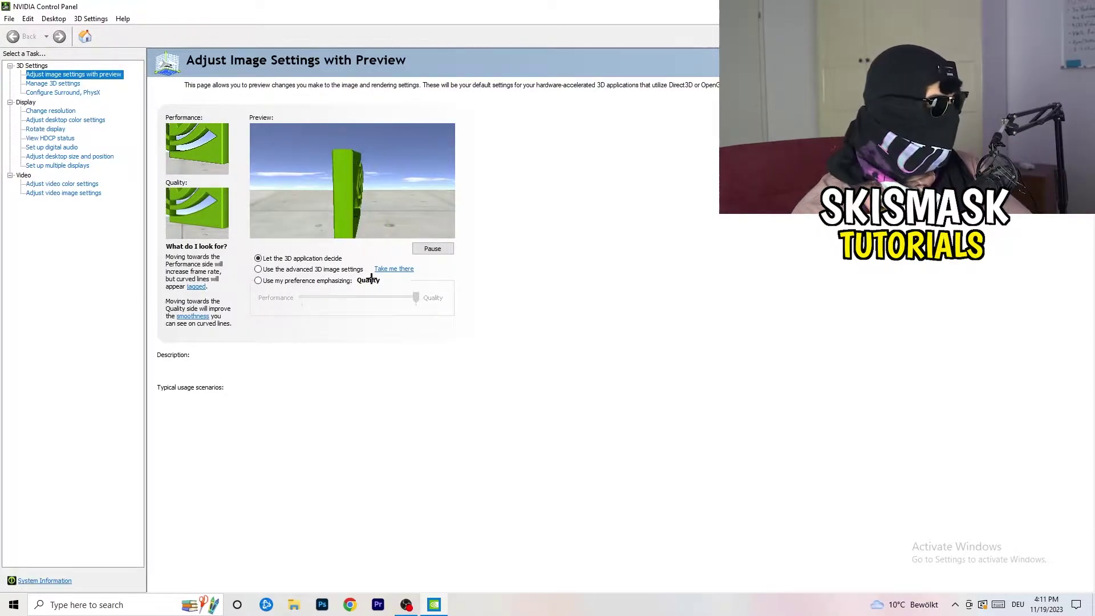
mouse_move(372, 278)
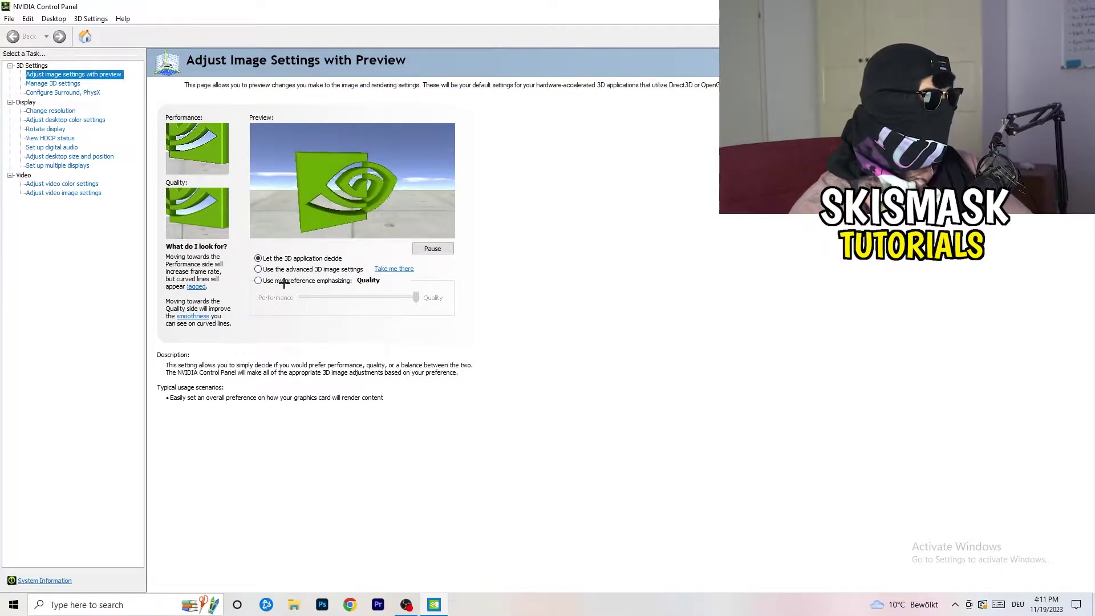
mouse_move(266, 274)
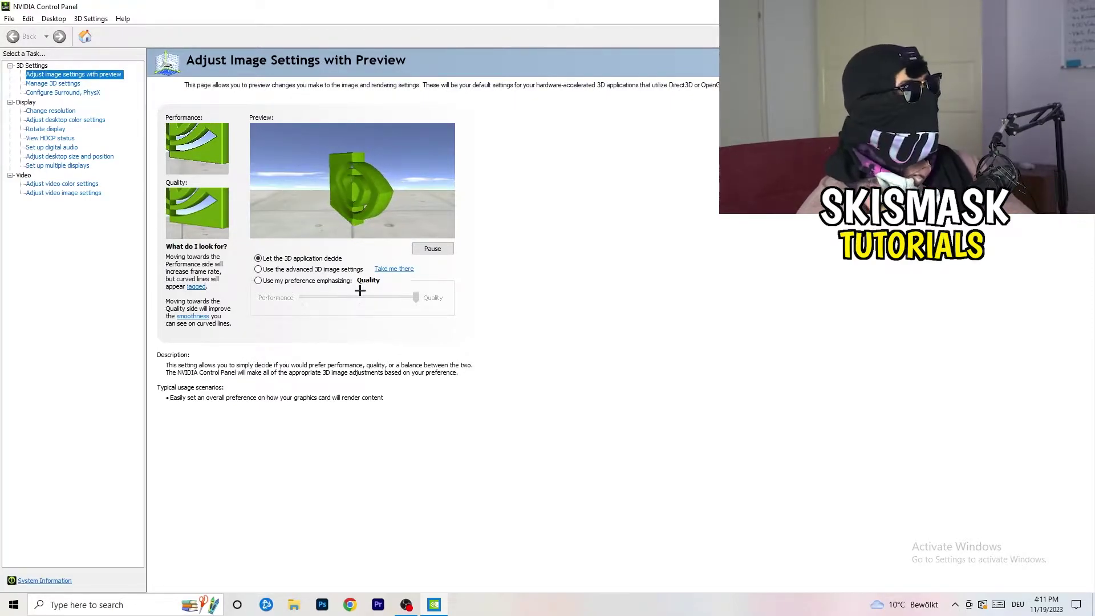
Step: Check the resolution is 1920 × 1080 native at 60Hz, then close NVIDIA Control Panel
click(48, 113)
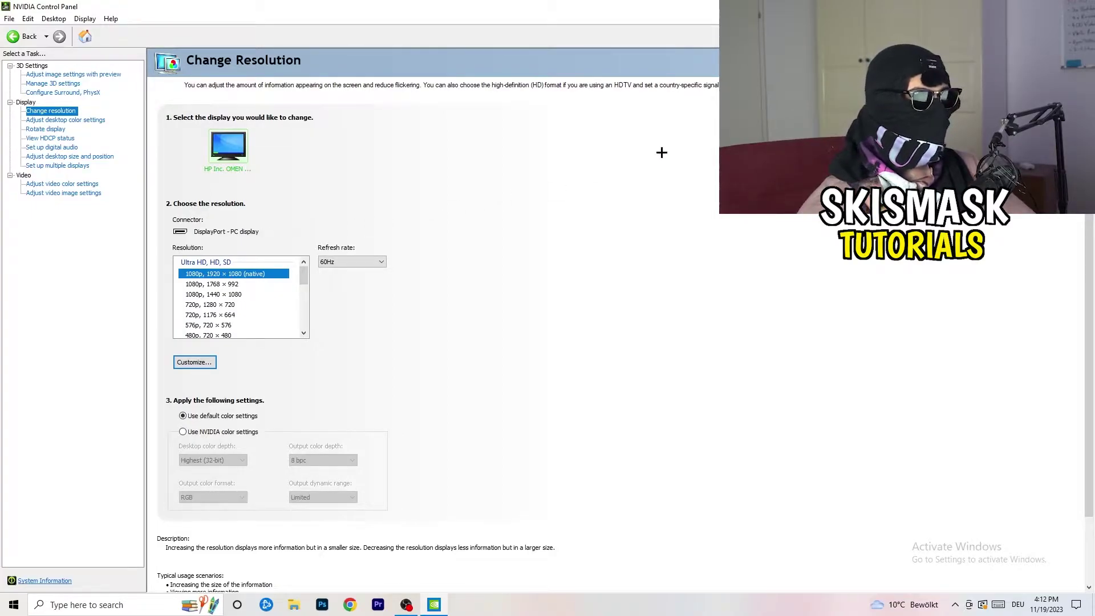
key(alt+F4)
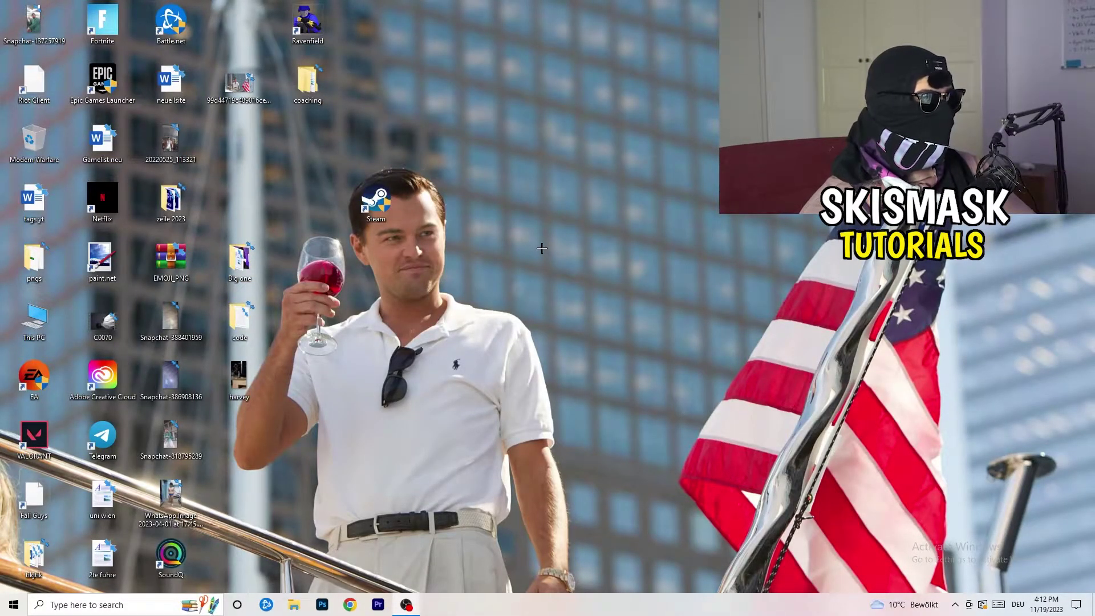
Step: Launch Windows Settings from the Start menu and go to the System display settings
click(12, 604)
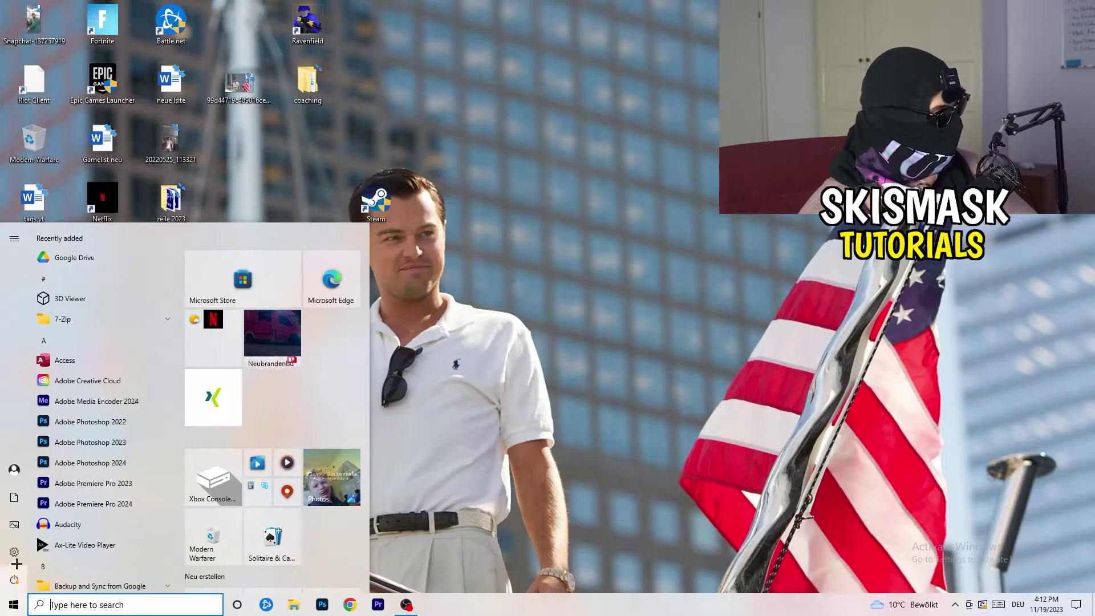
click(19, 554)
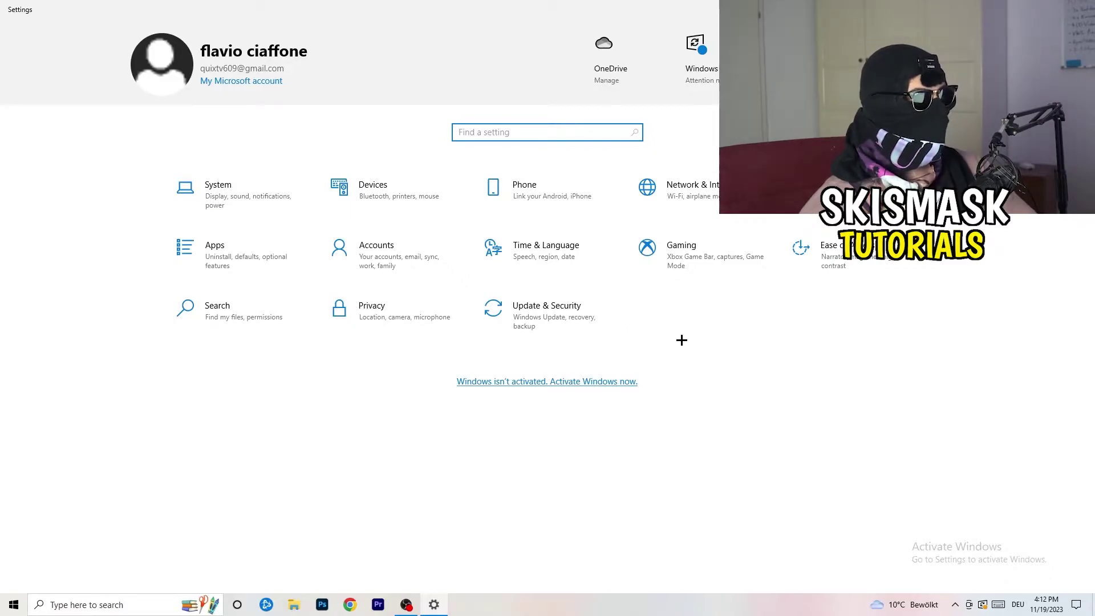
click(271, 201)
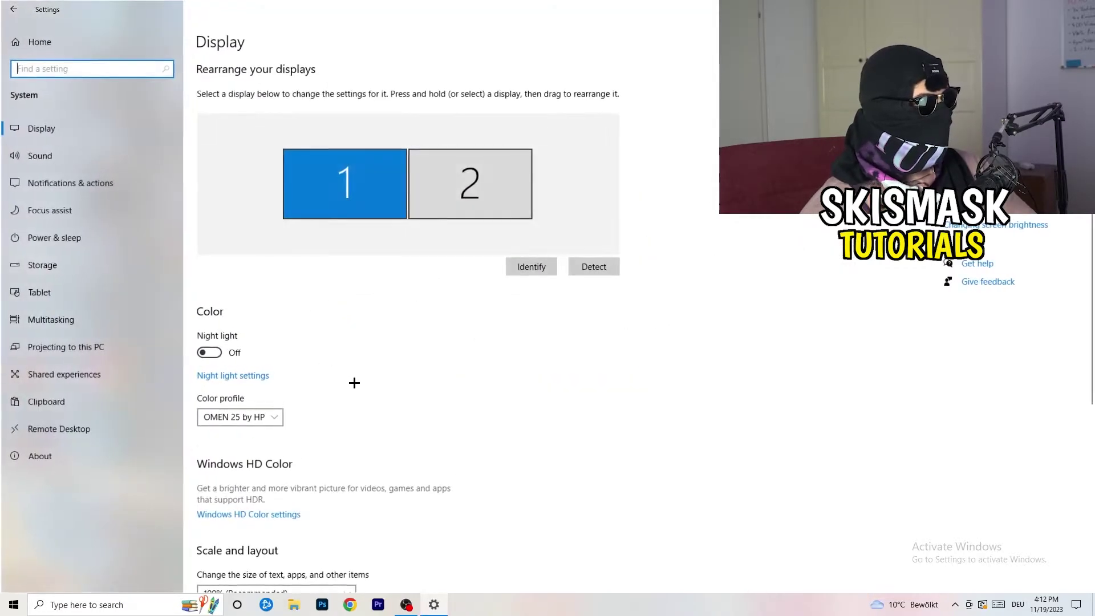
Step: Review the Display page, leaving scaling at 100% and resolution at 1920 × 1080
click(199, 40)
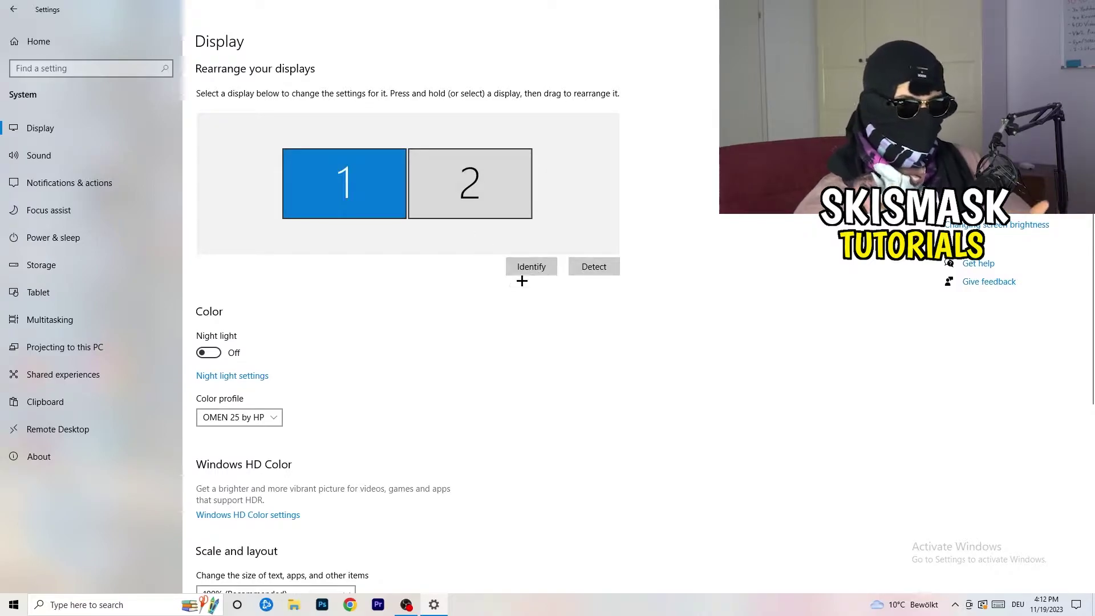
scroll(357, 274, down, 5)
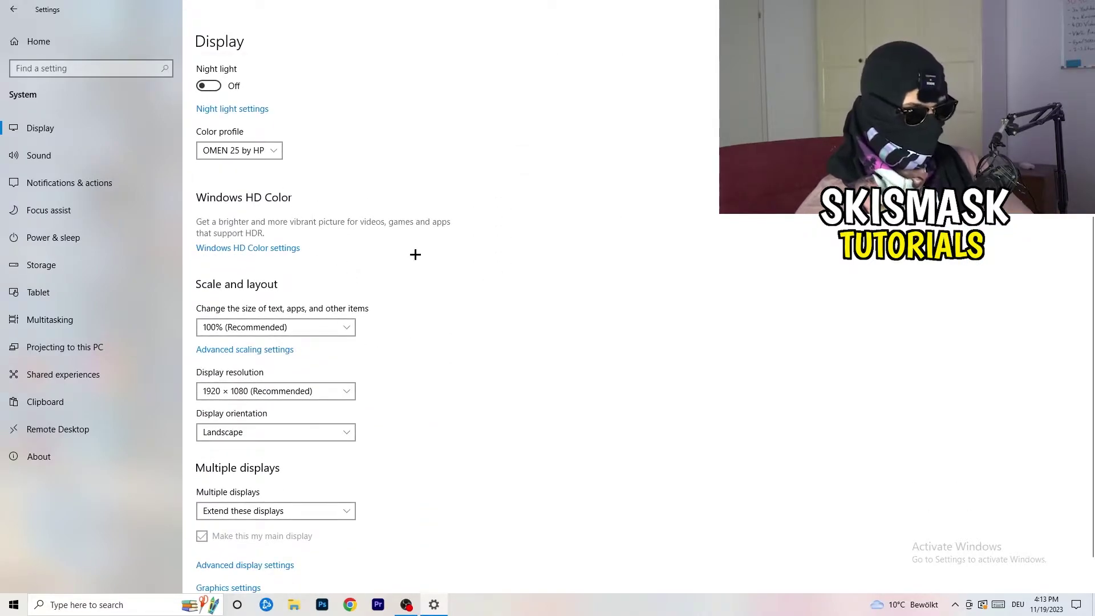
click(337, 330)
click(498, 352)
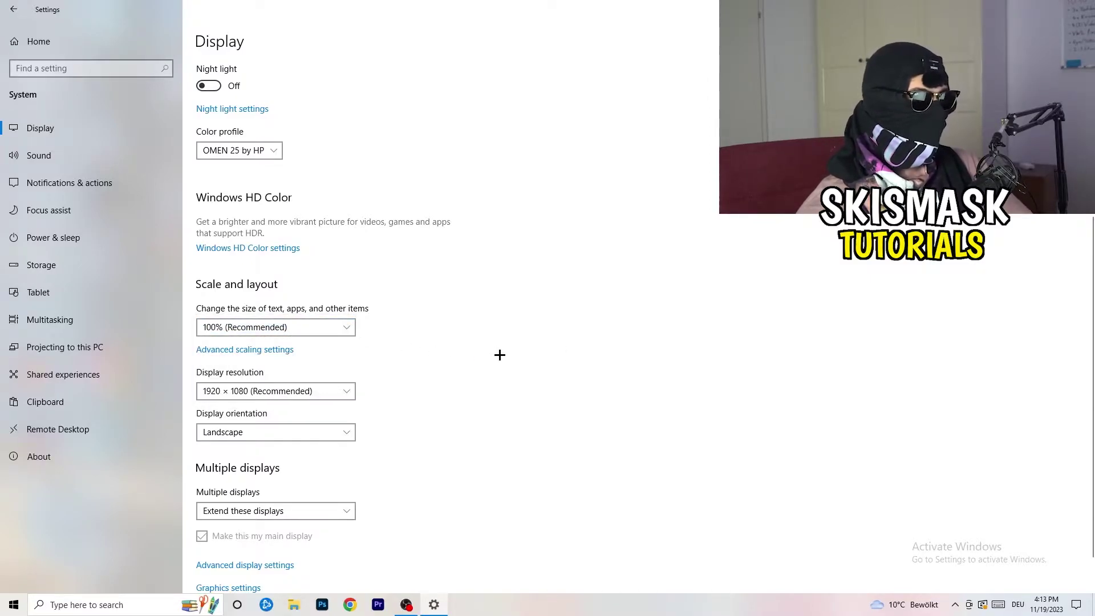
scroll(456, 356, down, 1)
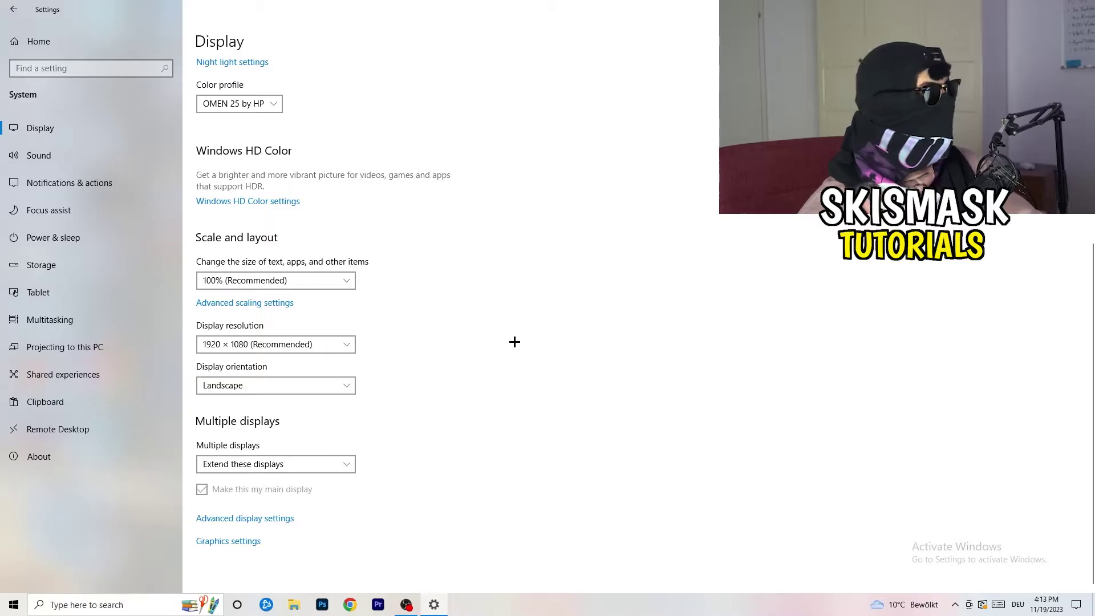
click(348, 345)
click(349, 345)
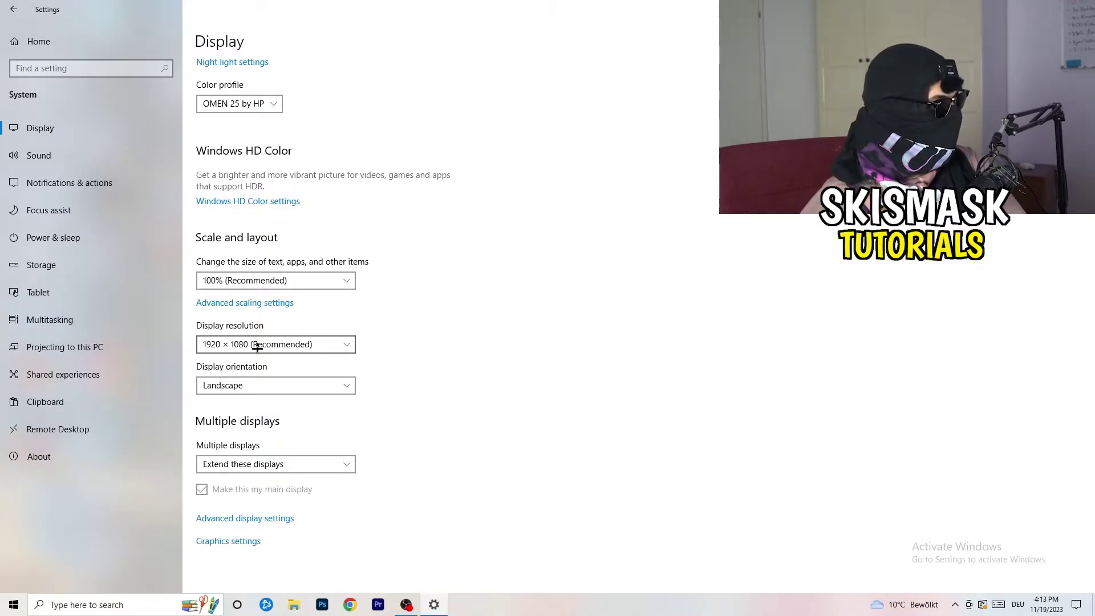
click(77, 235)
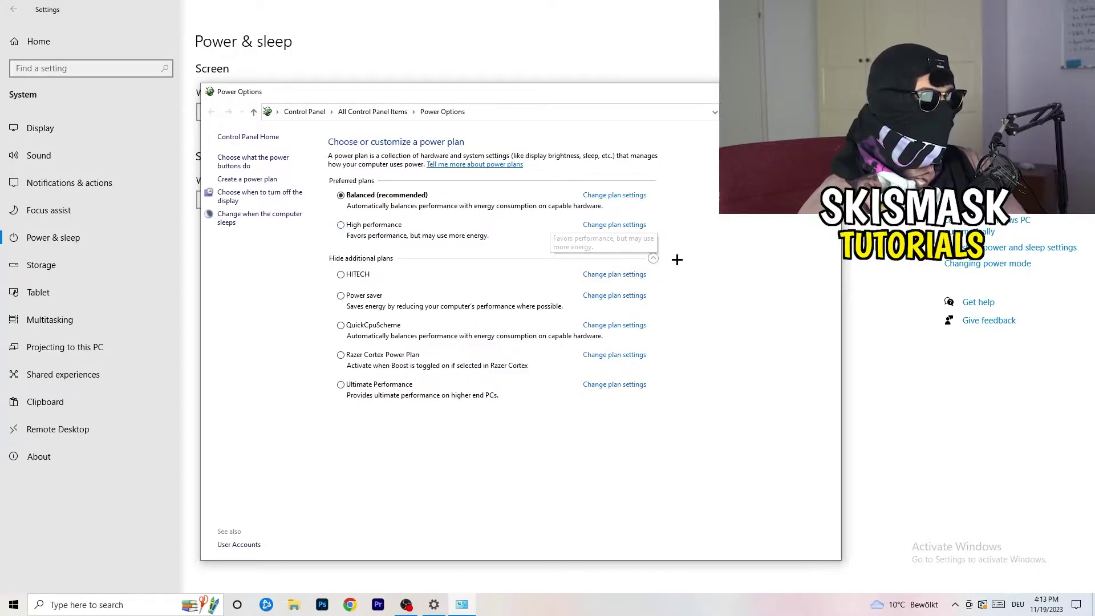
Step: Review the power plans in Power Options, keeping Balanced, and close that window
double_click(656, 261)
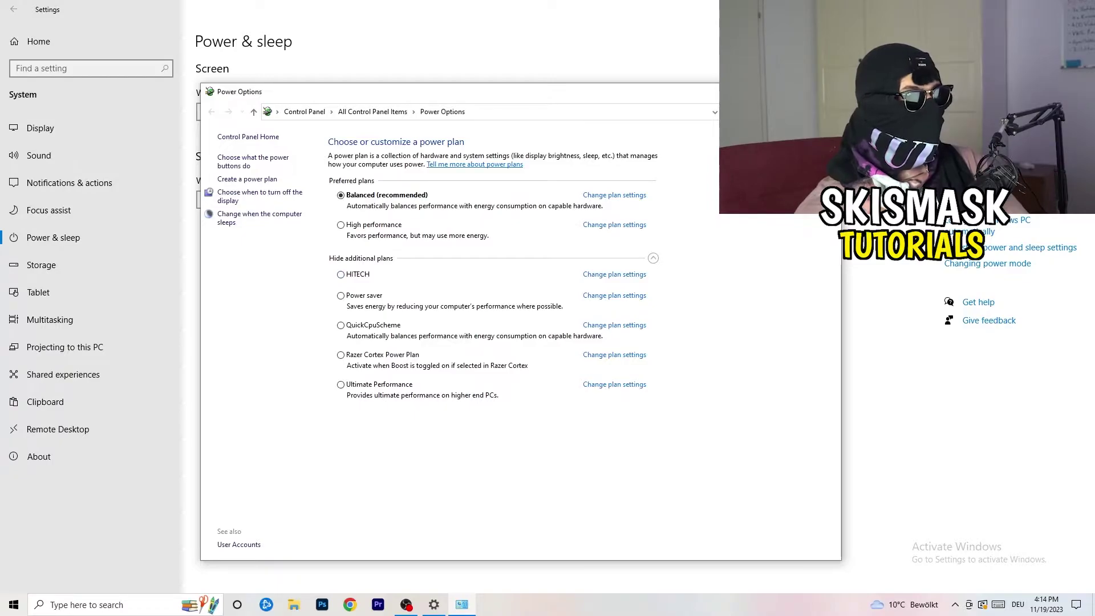
click(827, 91)
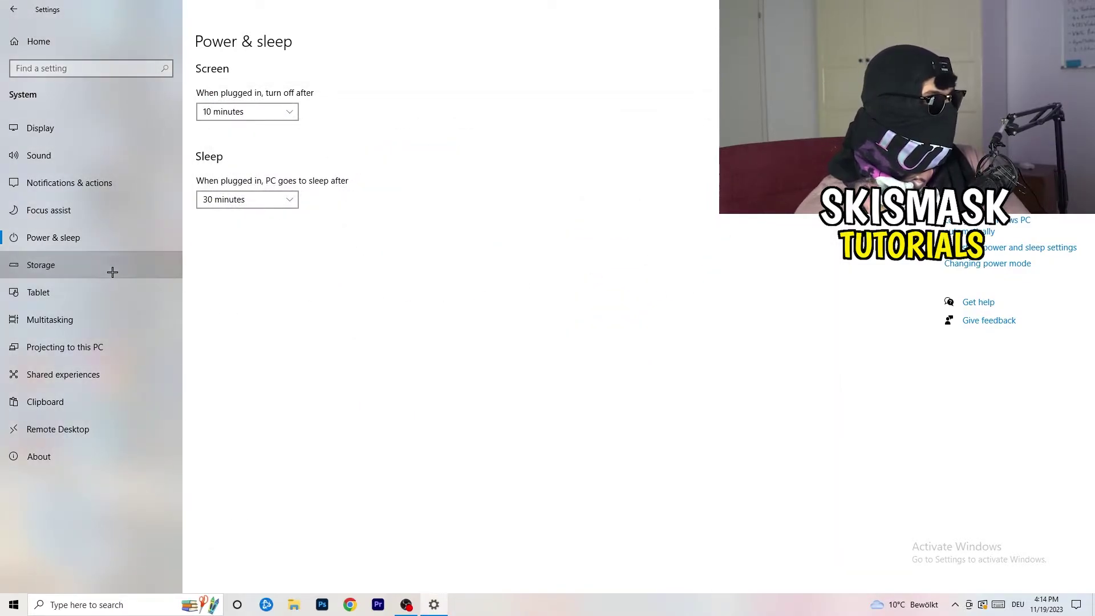
click(112, 272)
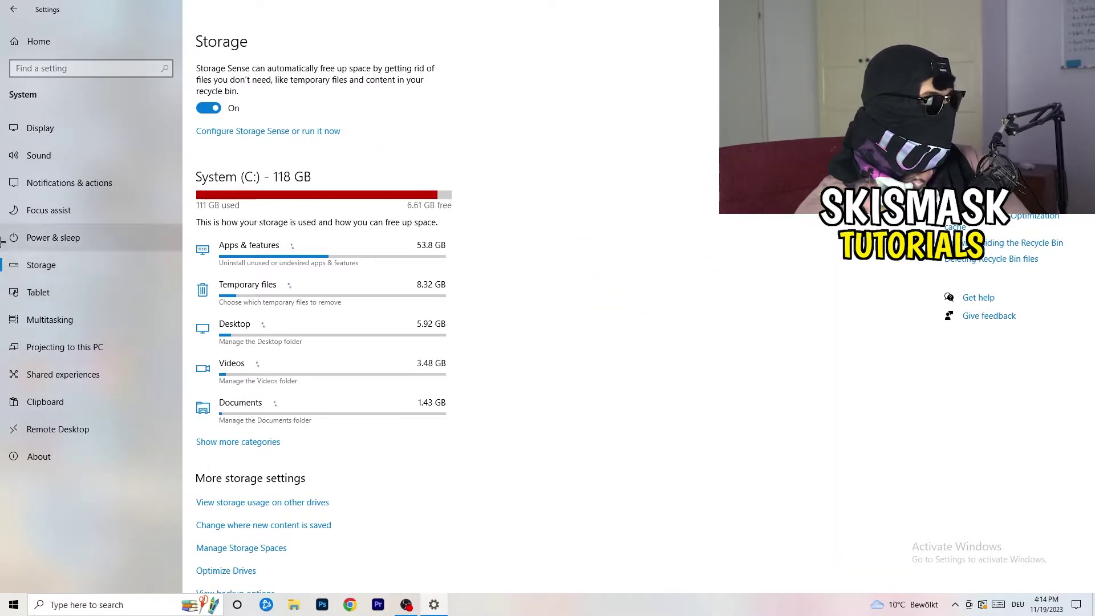
Step: Open the Storage Sense configuration and keep it running Every week
click(257, 132)
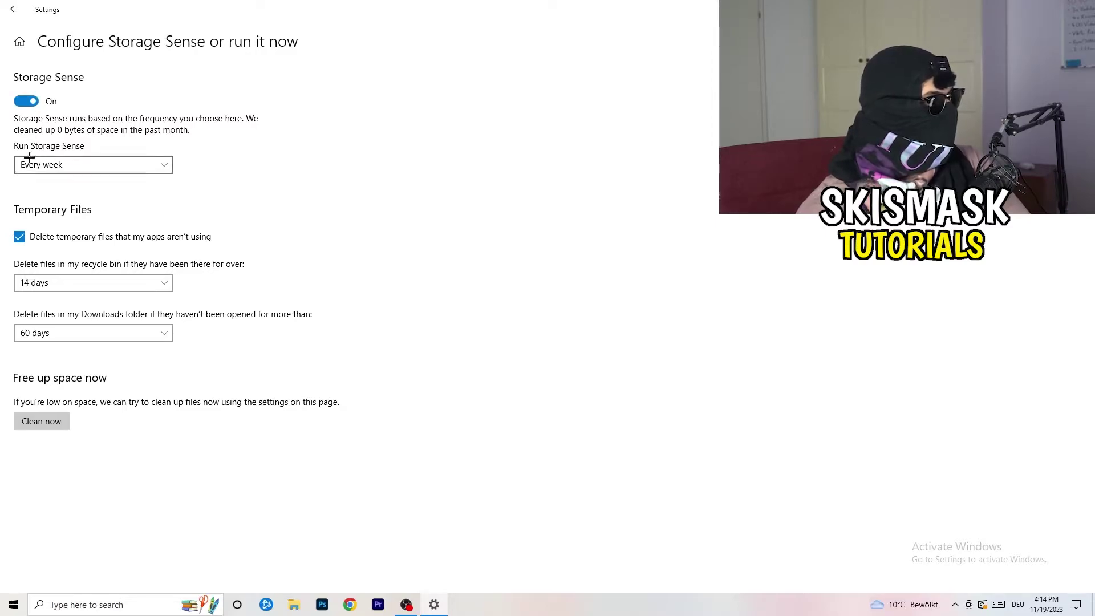
click(88, 164)
click(217, 161)
click(76, 164)
click(377, 160)
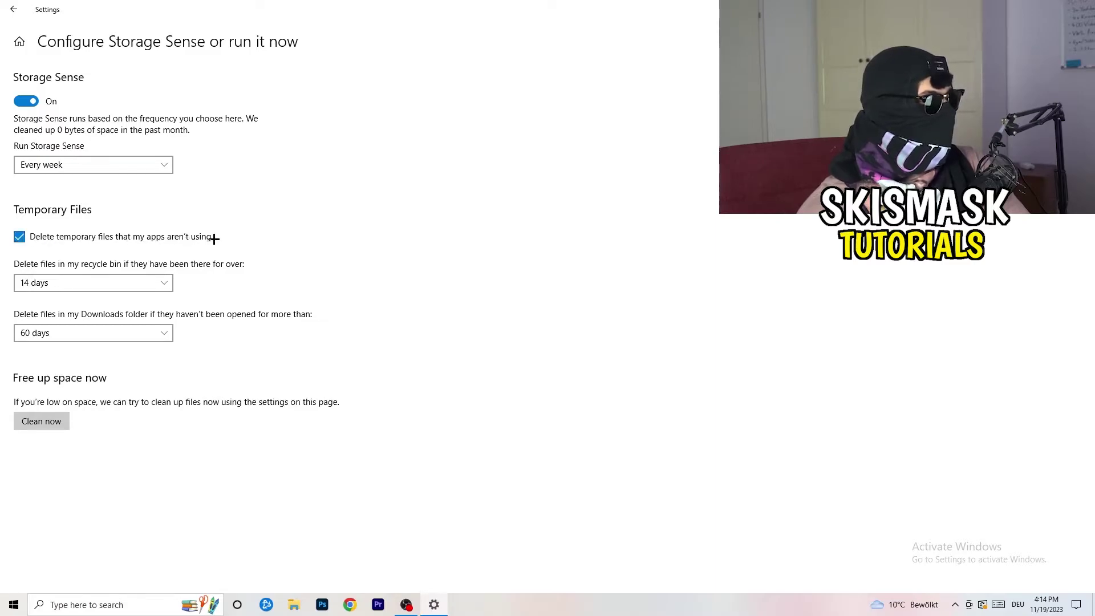
Step: Keep Recycle Bin cleanup at 14 days and Downloads at 60 days, then return to Settings Home
click(122, 279)
click(500, 240)
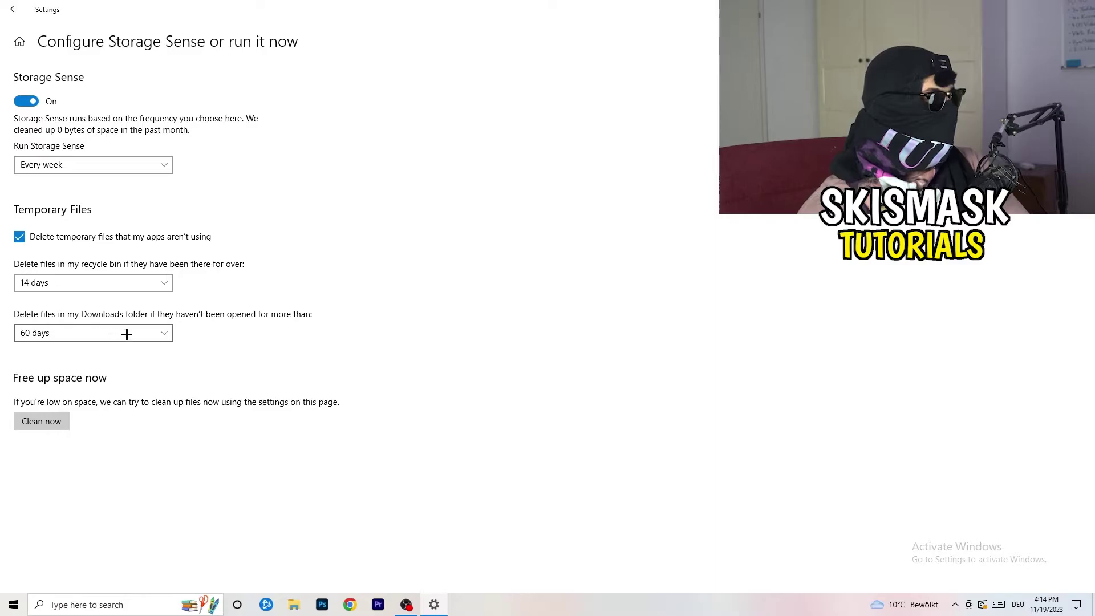
click(147, 332)
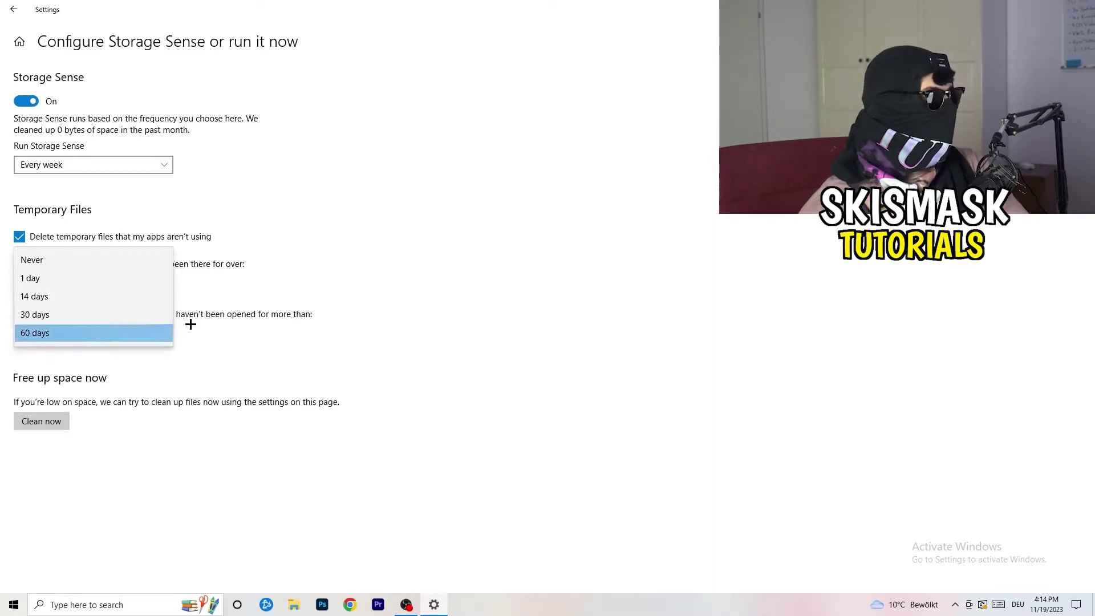
click(521, 256)
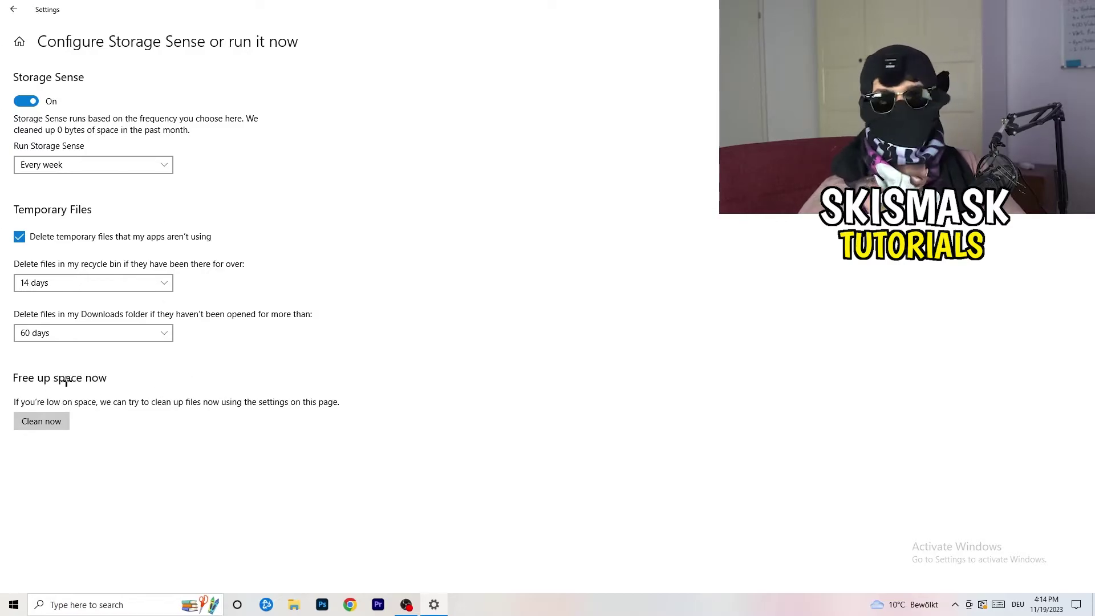
click(4, 4)
click(3, 5)
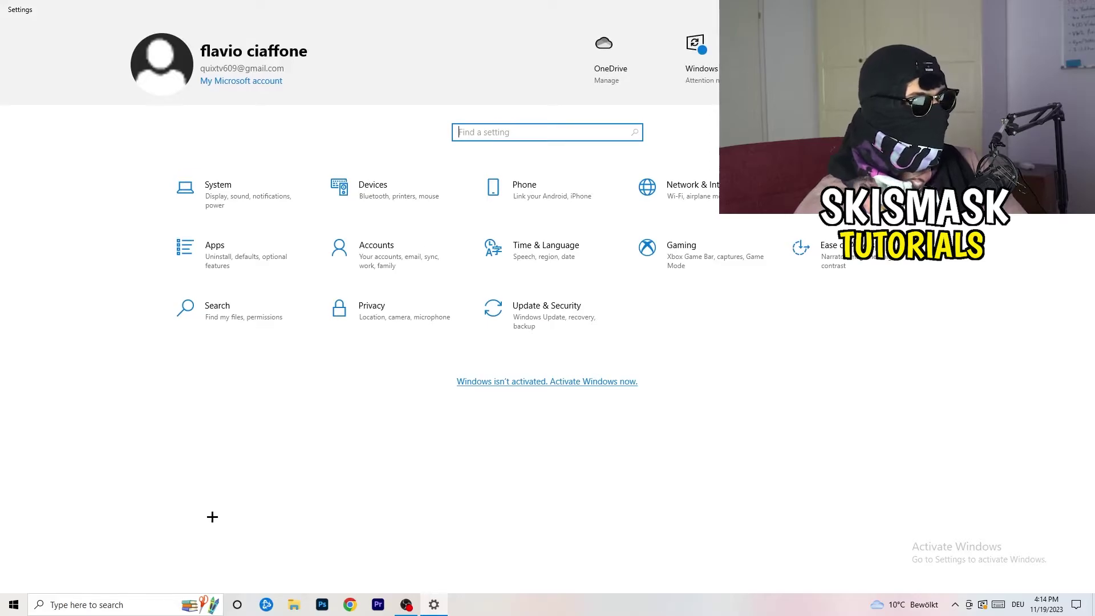
Step: Go through the Gaming settings to the Game Mode page with Game Mode on
click(724, 254)
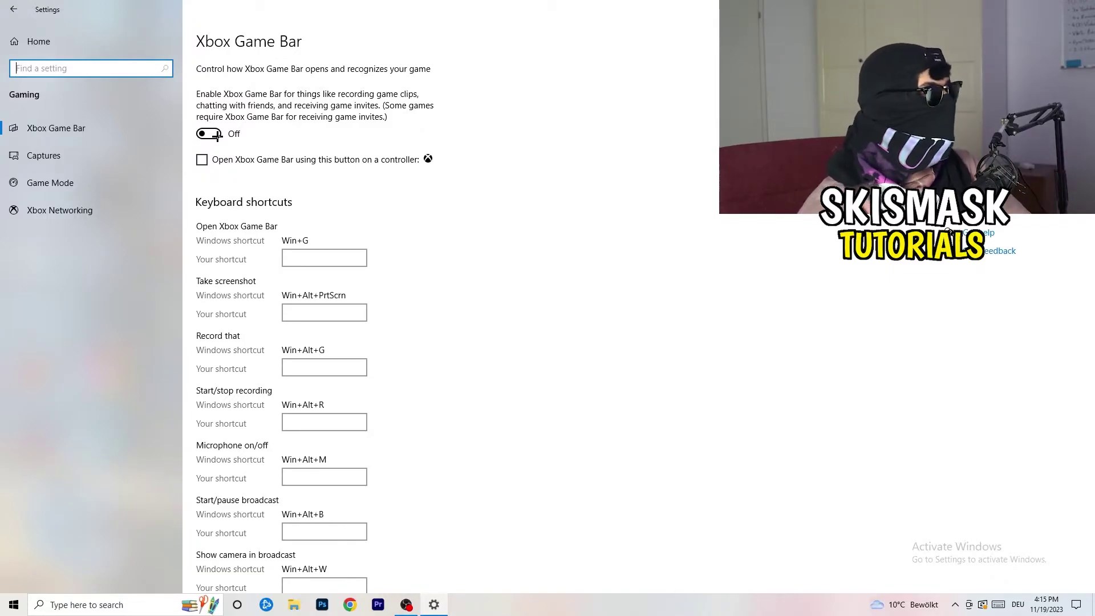
click(119, 163)
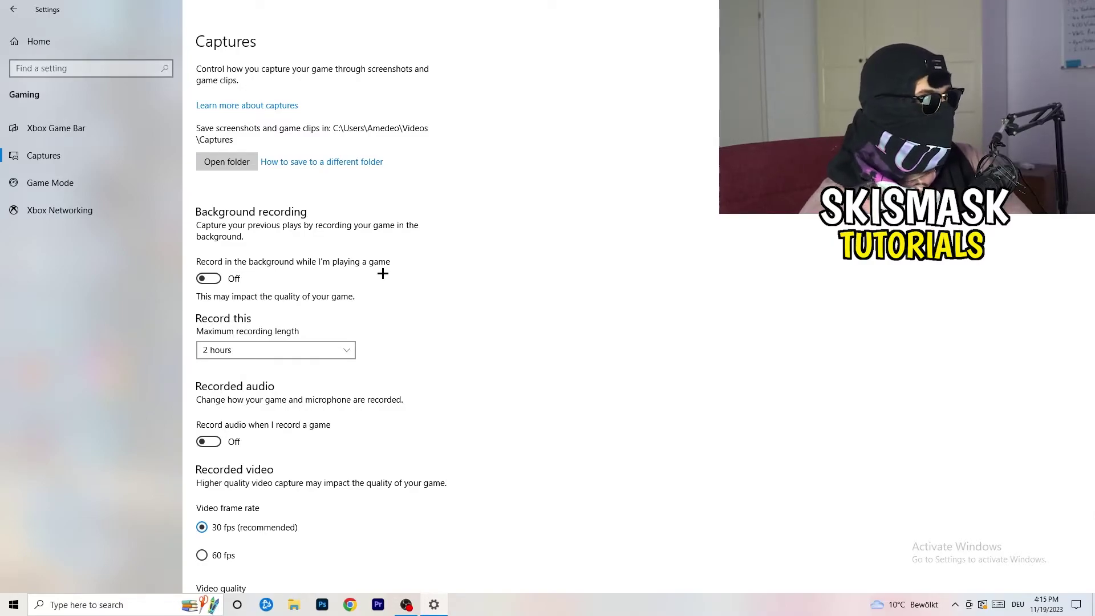
scroll(354, 278, down, 3)
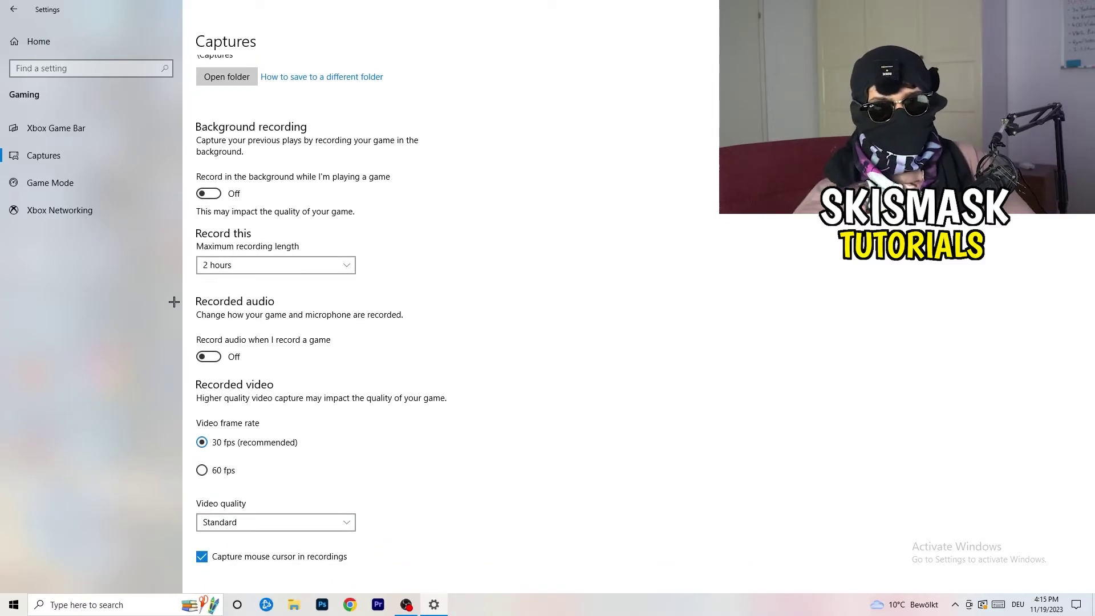
click(99, 192)
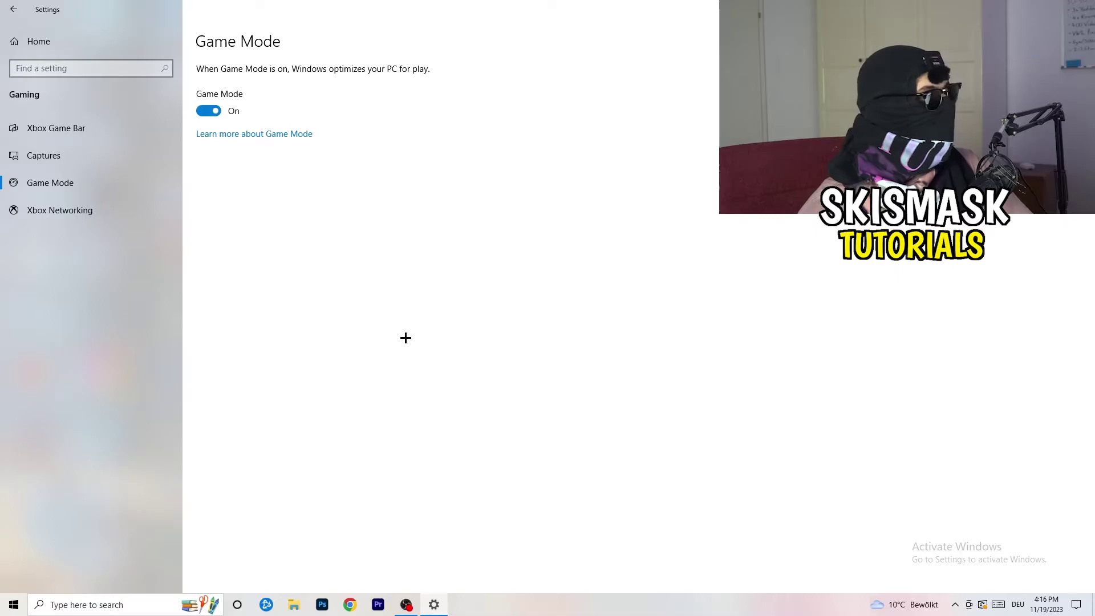
Step: Close Settings and set the Steam shortcut to Windows 8 compatibility mode, run as administrator
key(alt+F4)
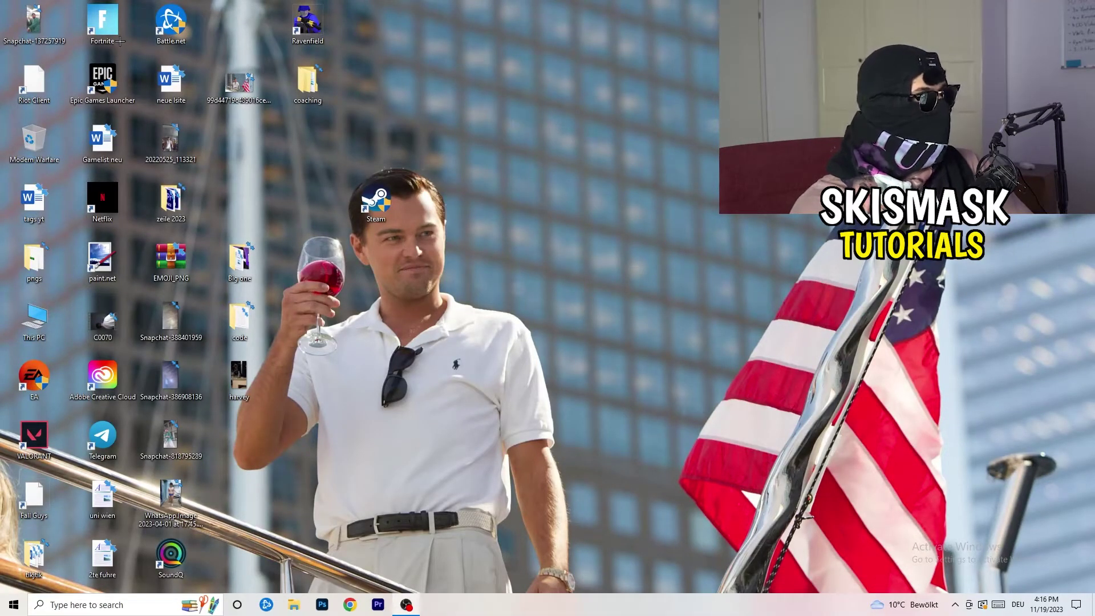
drag(381, 220, 531, 214)
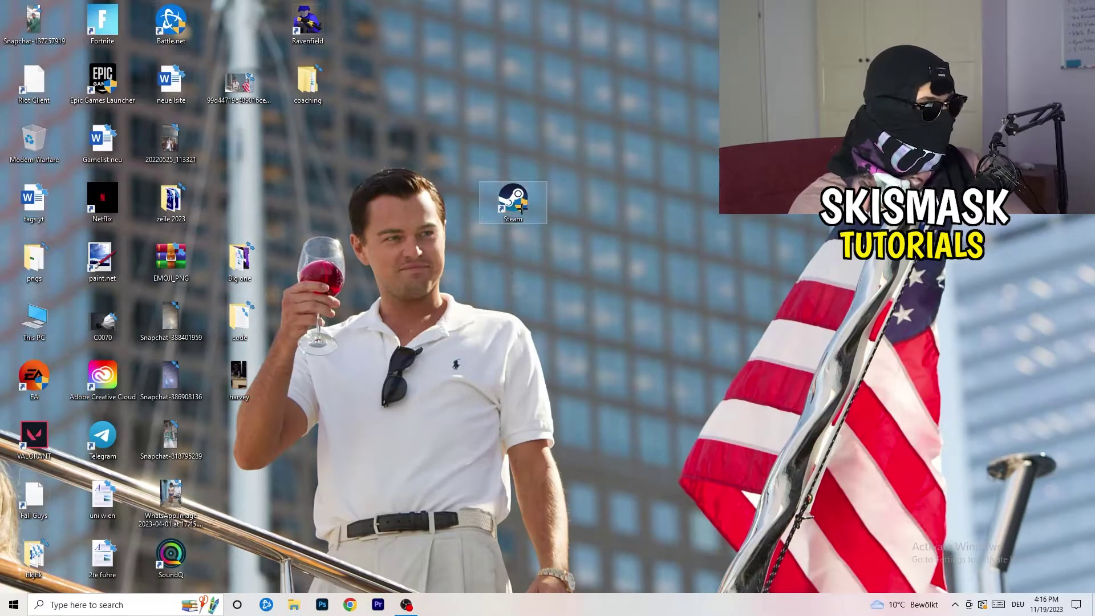
right_click(522, 201)
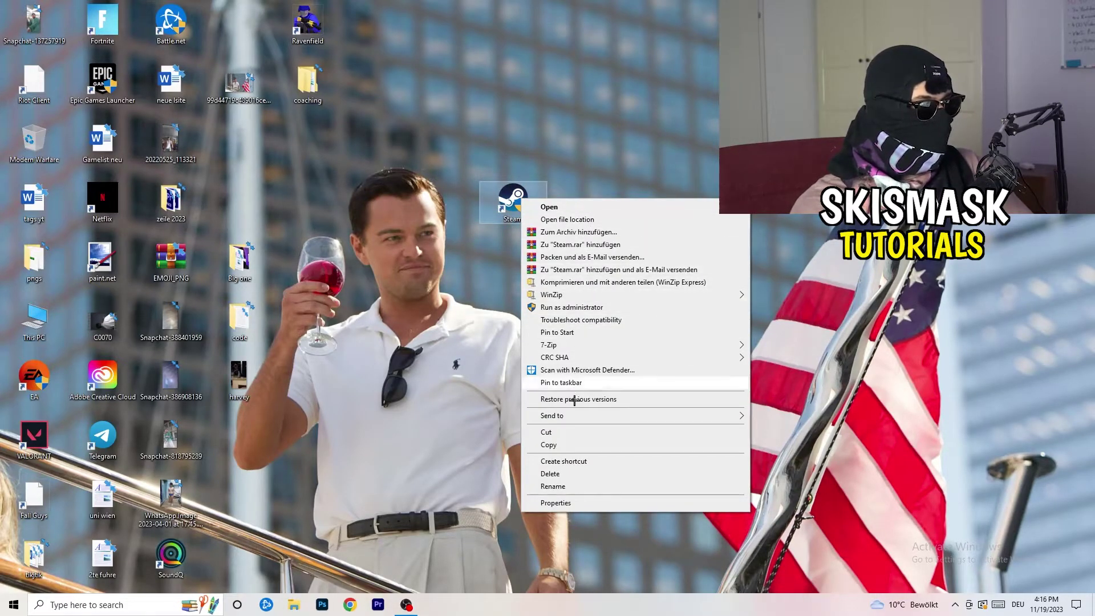
click(587, 507)
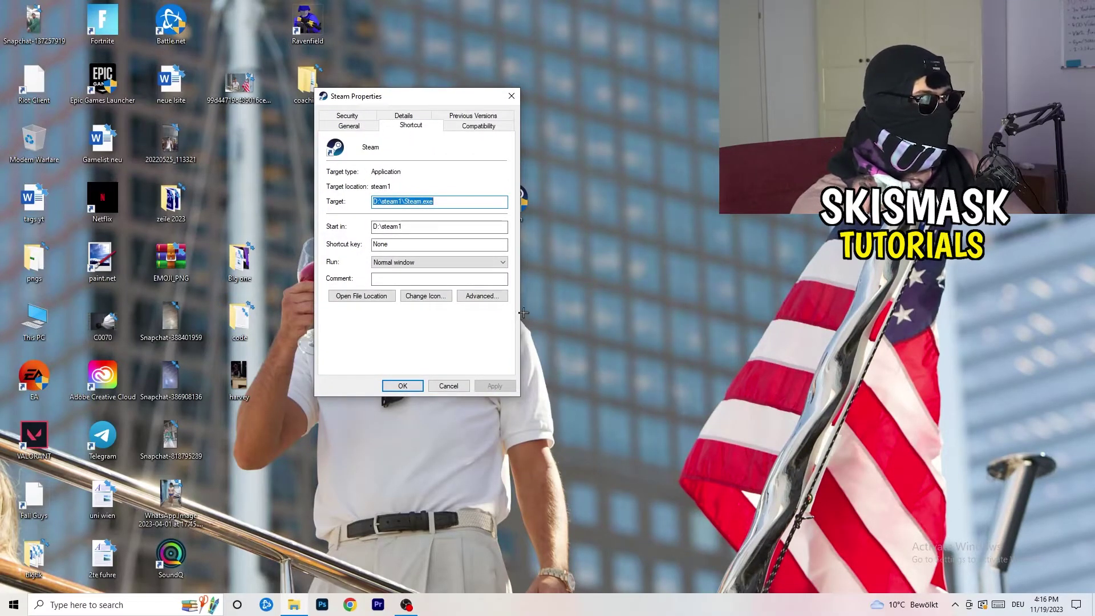
click(479, 126)
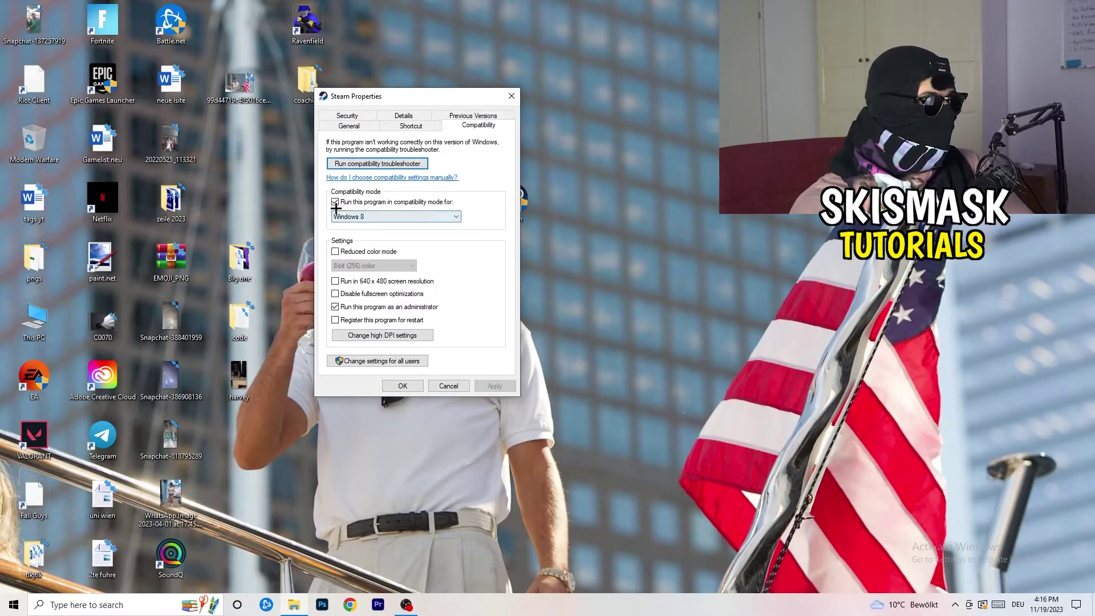
click(448, 216)
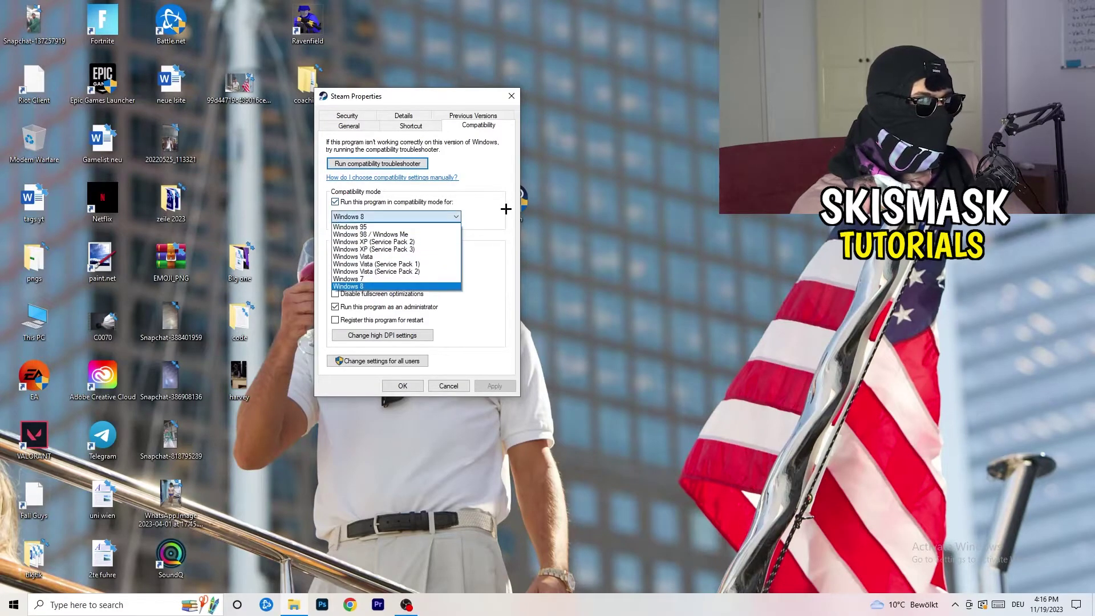
click(506, 208)
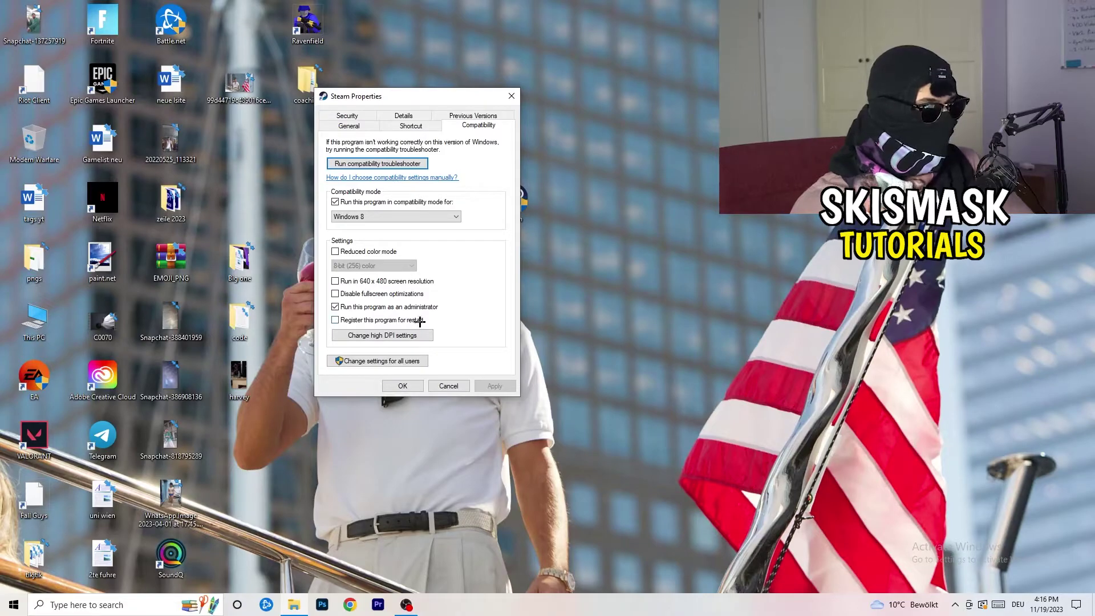
click(401, 384)
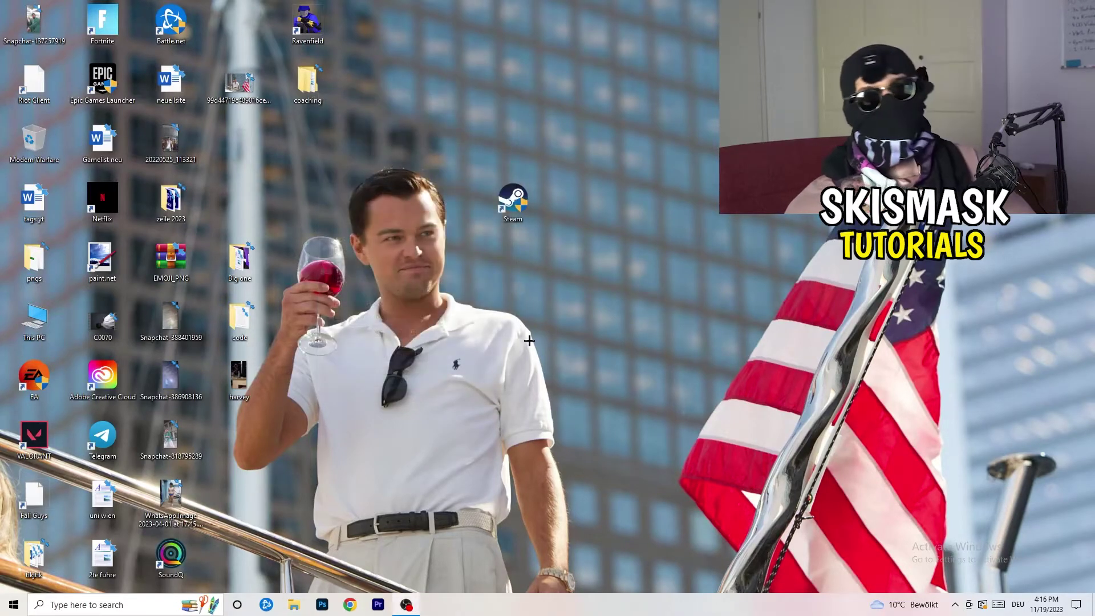
Step: Recheck the Steam shortcut's compatibility settings and move it into an empty icon spot
drag(513, 201, 581, 201)
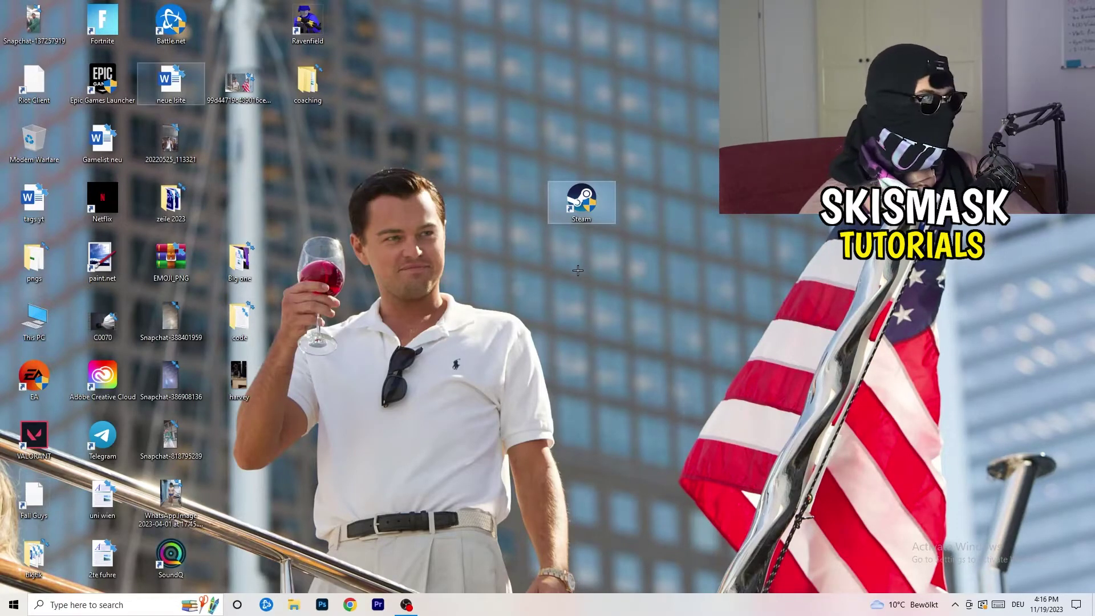
drag(577, 211, 509, 211)
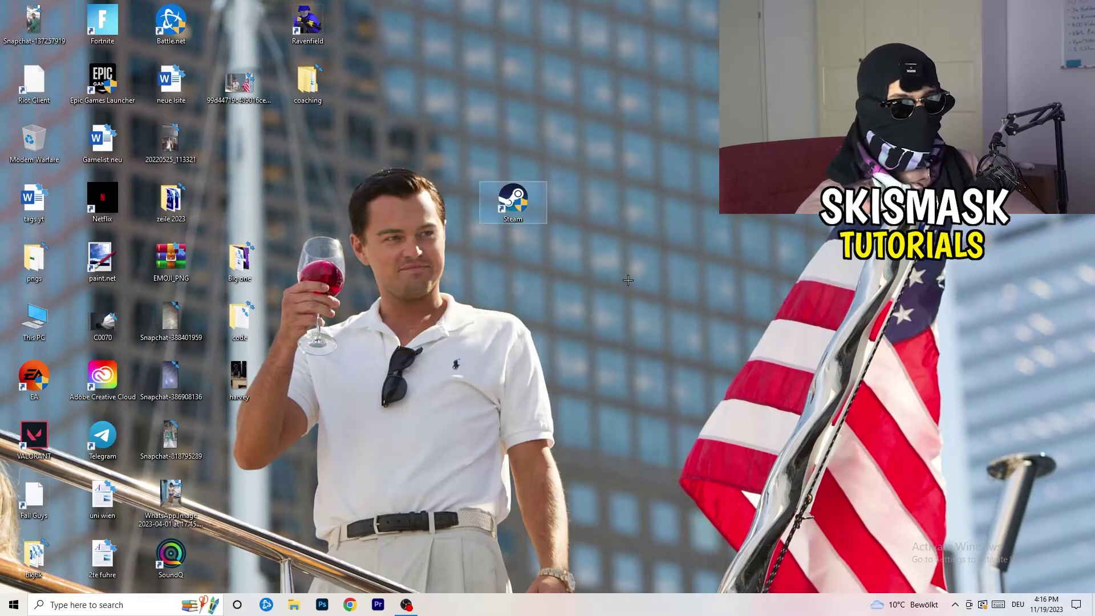
right_click(509, 199)
click(587, 503)
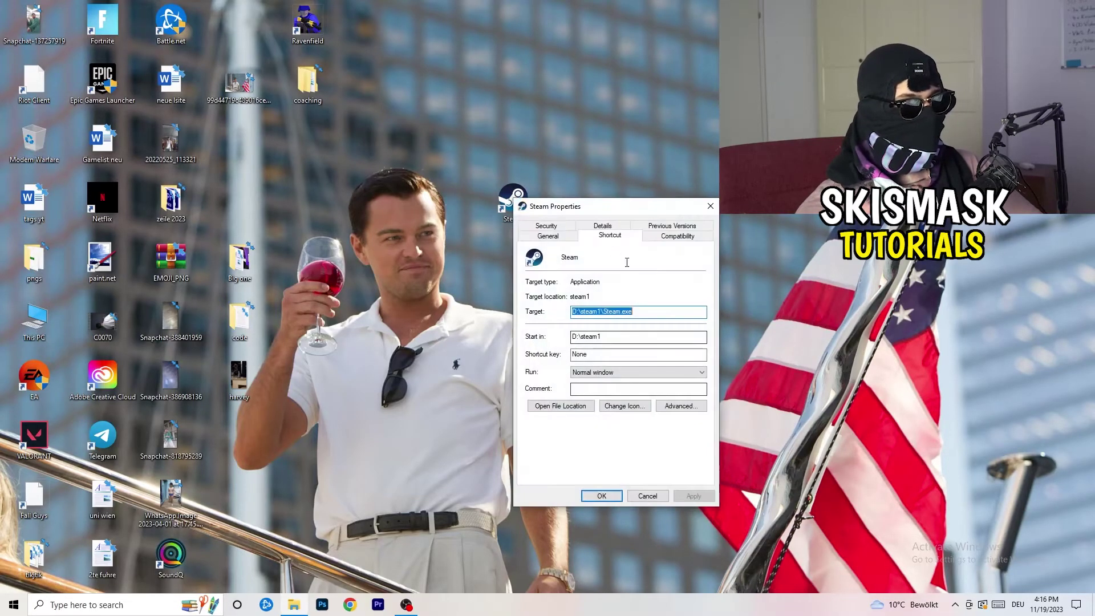
click(677, 235)
click(647, 495)
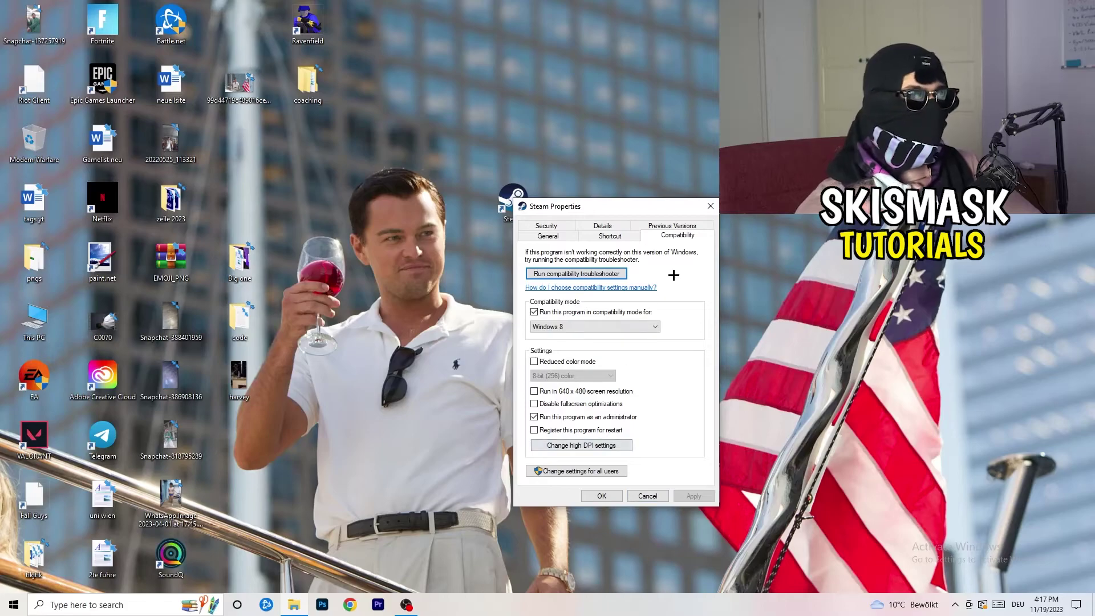
drag(513, 200, 239, 142)
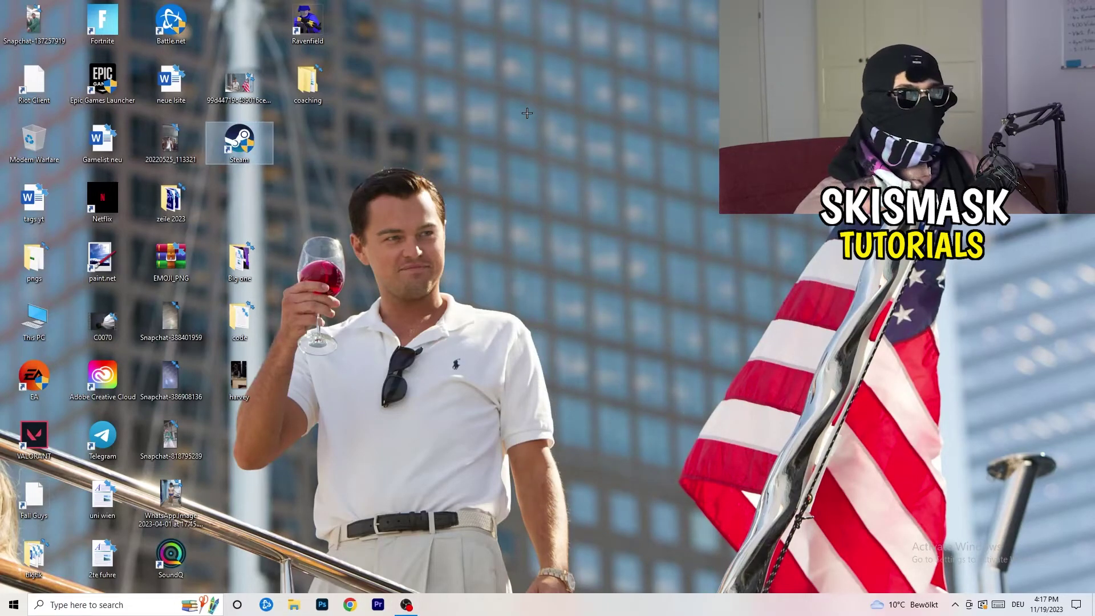
drag(597, 613, 552, 586)
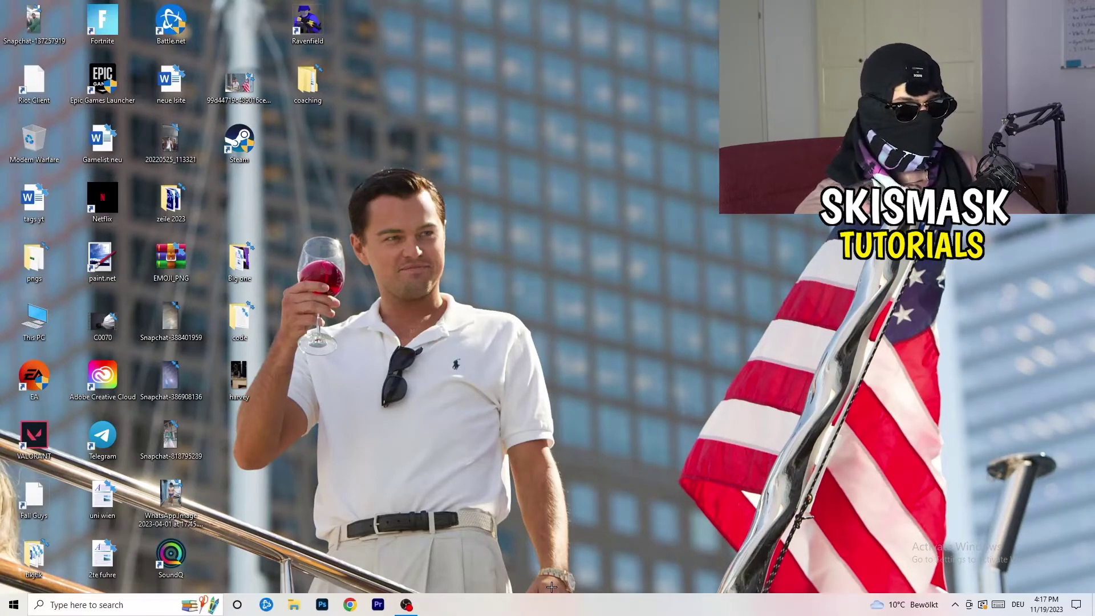
Step: Launch Task Manager from the taskbar, maximize it, and show the detailed process list
right_click(520, 611)
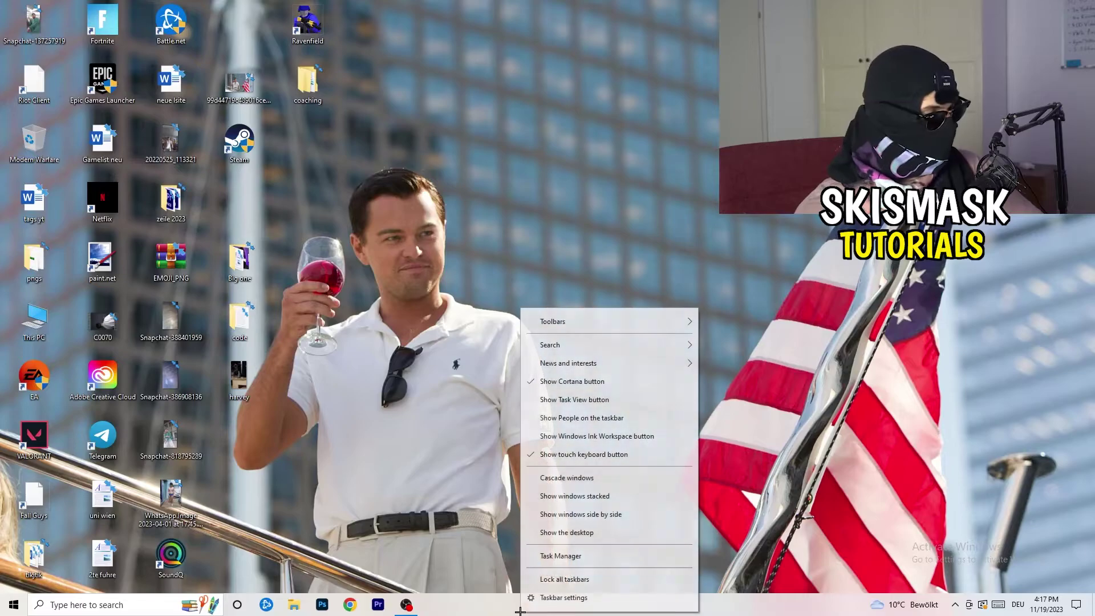
click(553, 555)
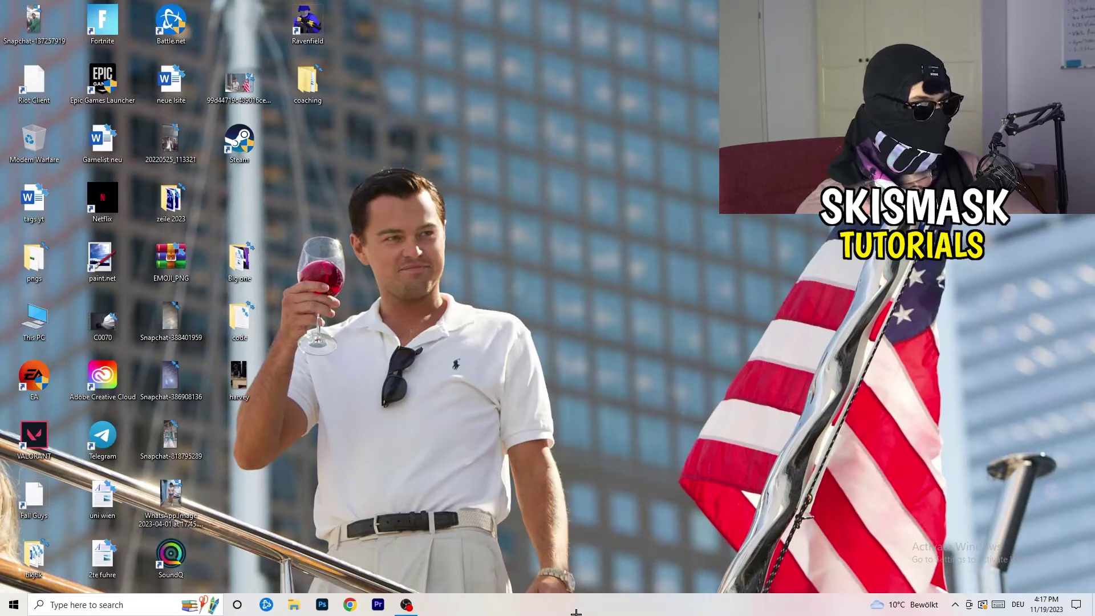
click(635, 26)
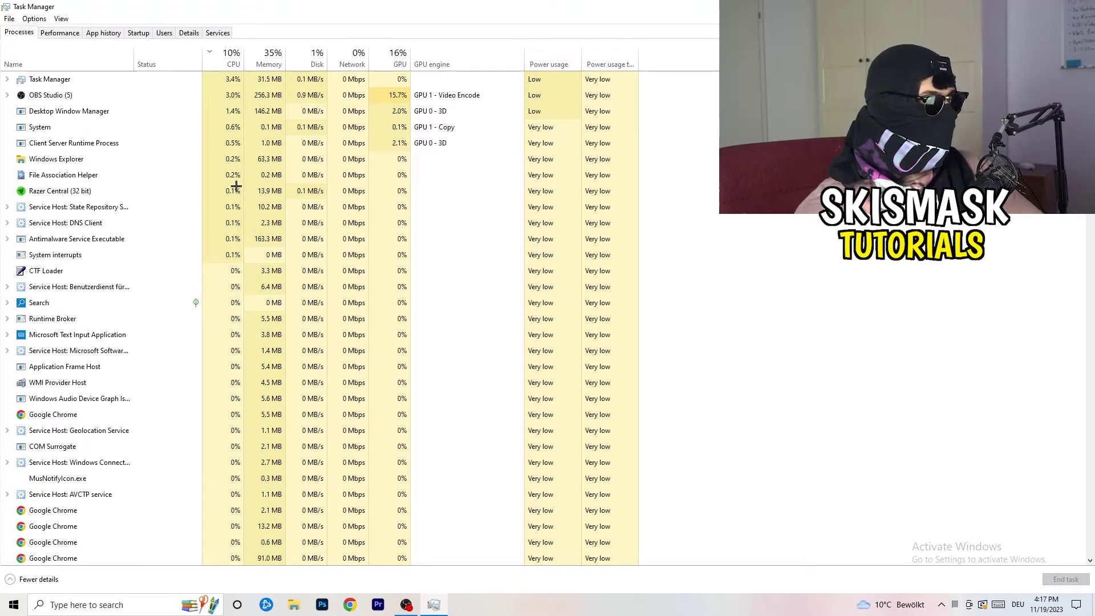
click(190, 34)
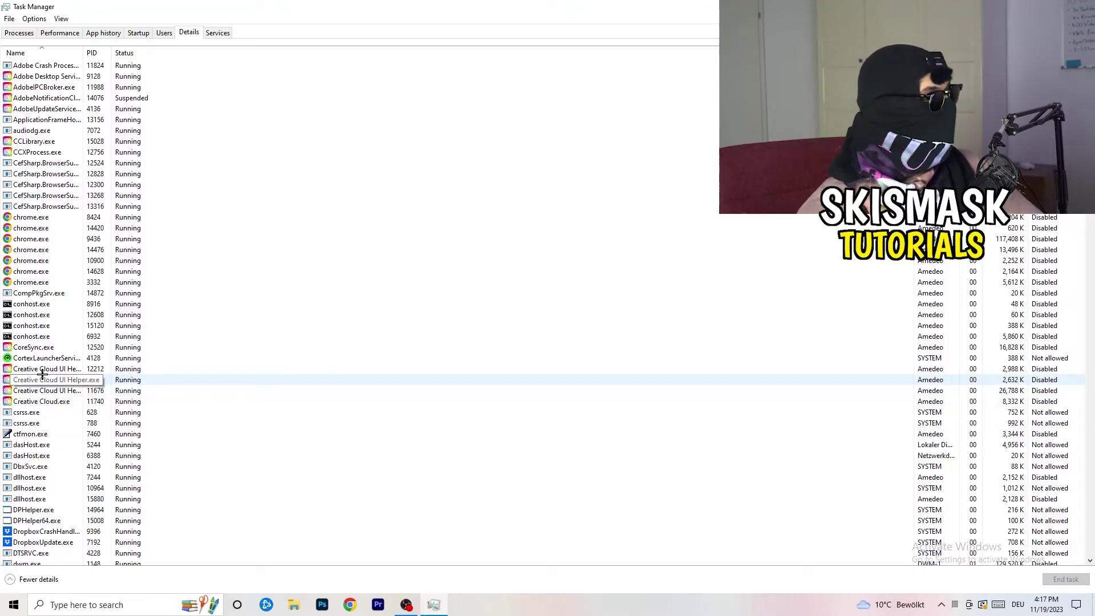
Step: View Set priority for the Creative Cloud UI Helper process, then show the Startup apps
right_click(44, 369)
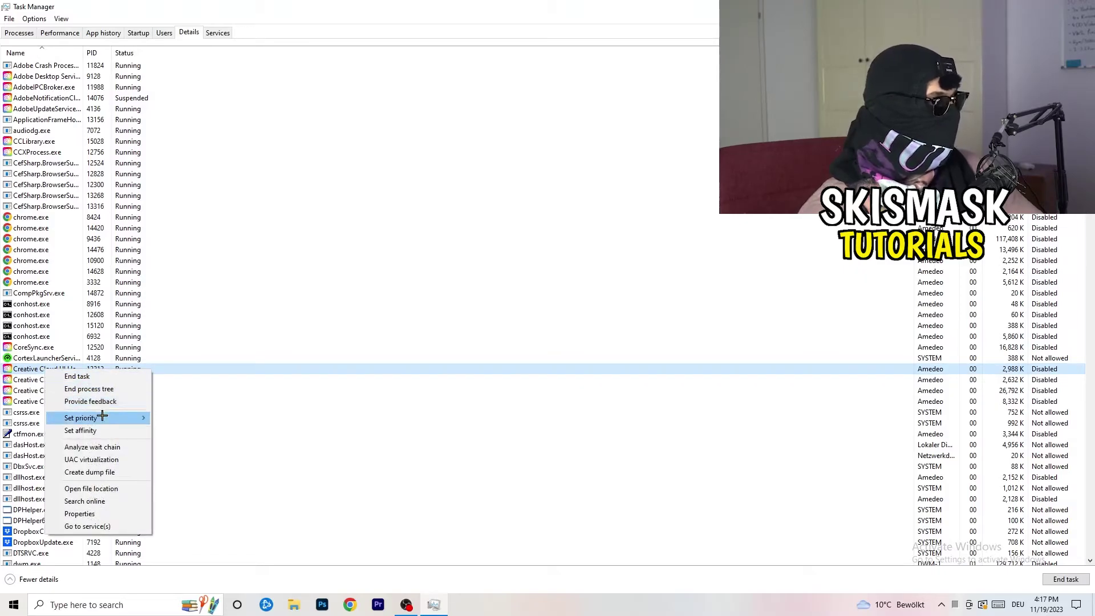
mouse_move(101, 418)
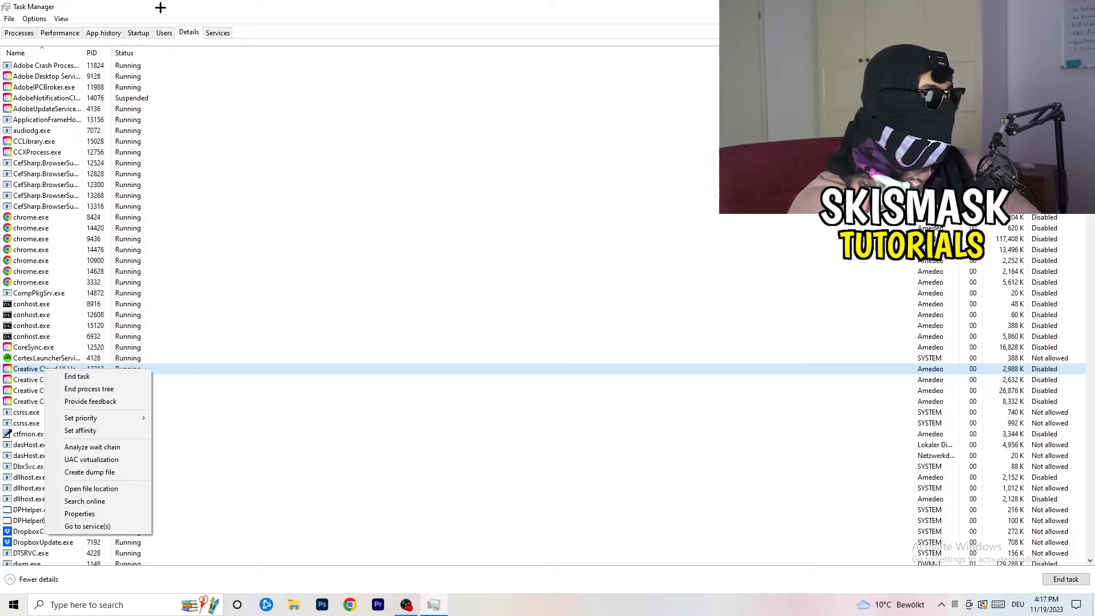
click(136, 32)
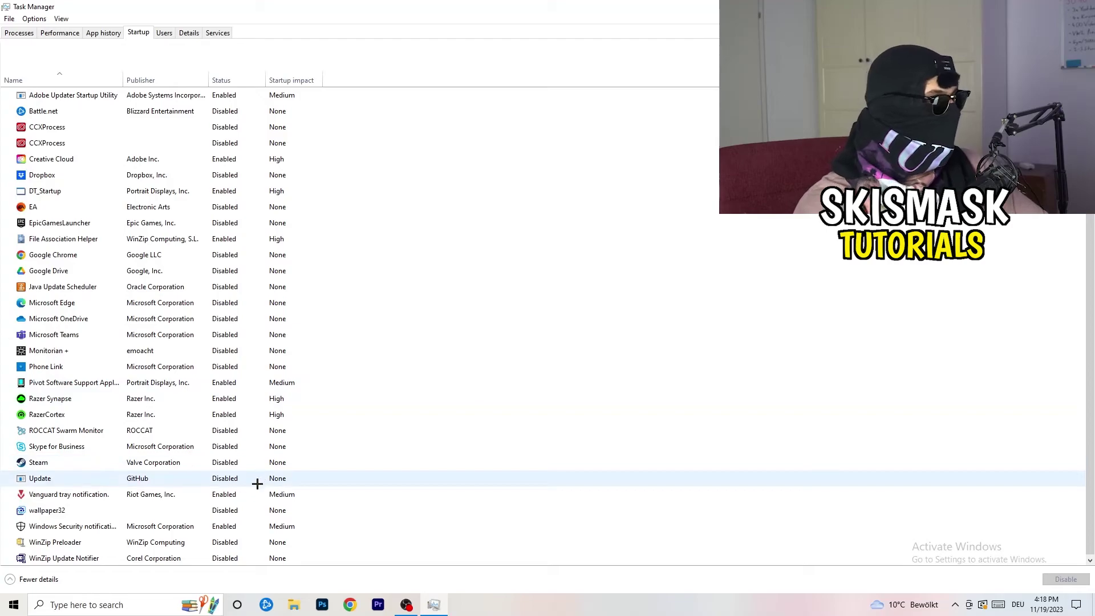
Step: Sort the Processes list by GPU usage, dismiss the OBS Studio menu, and close Task Manager
right_click(229, 526)
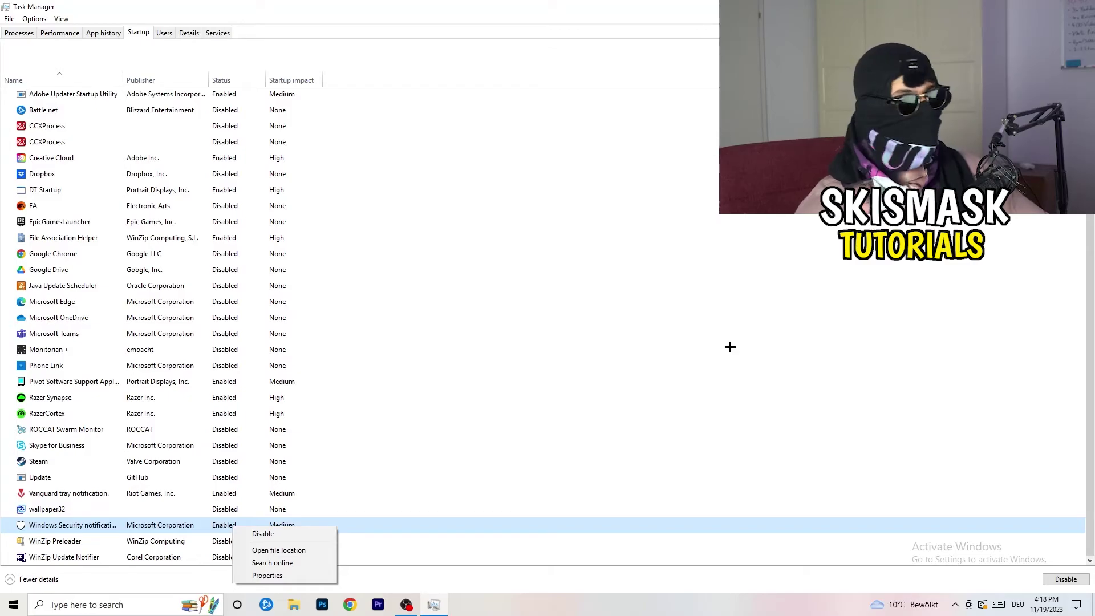
click(6, 37)
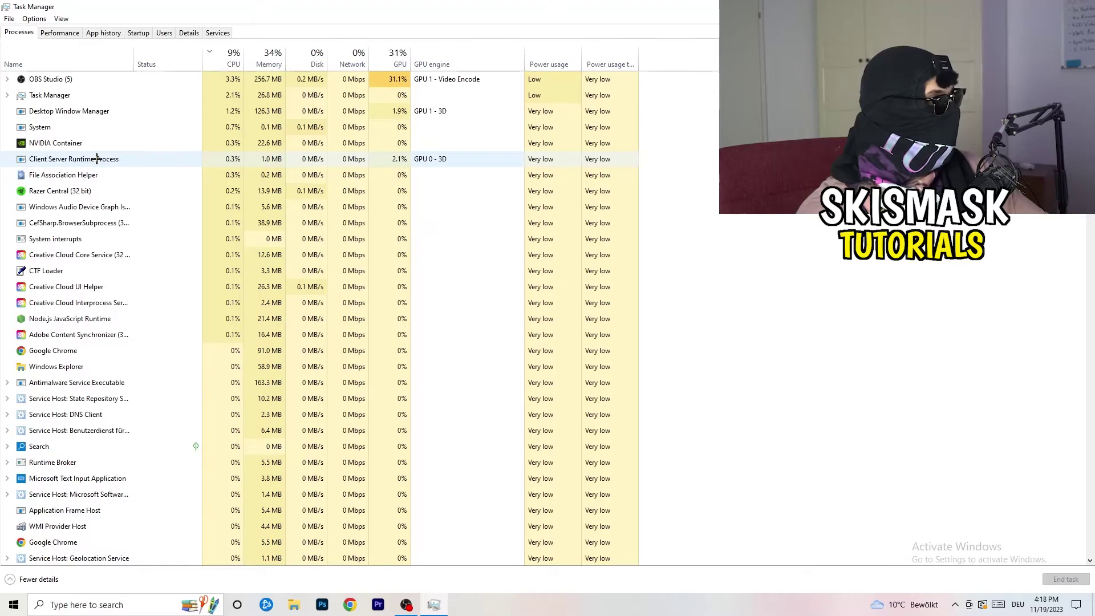
scroll(230, 171, down, 8)
scroll(230, 171, up, 8)
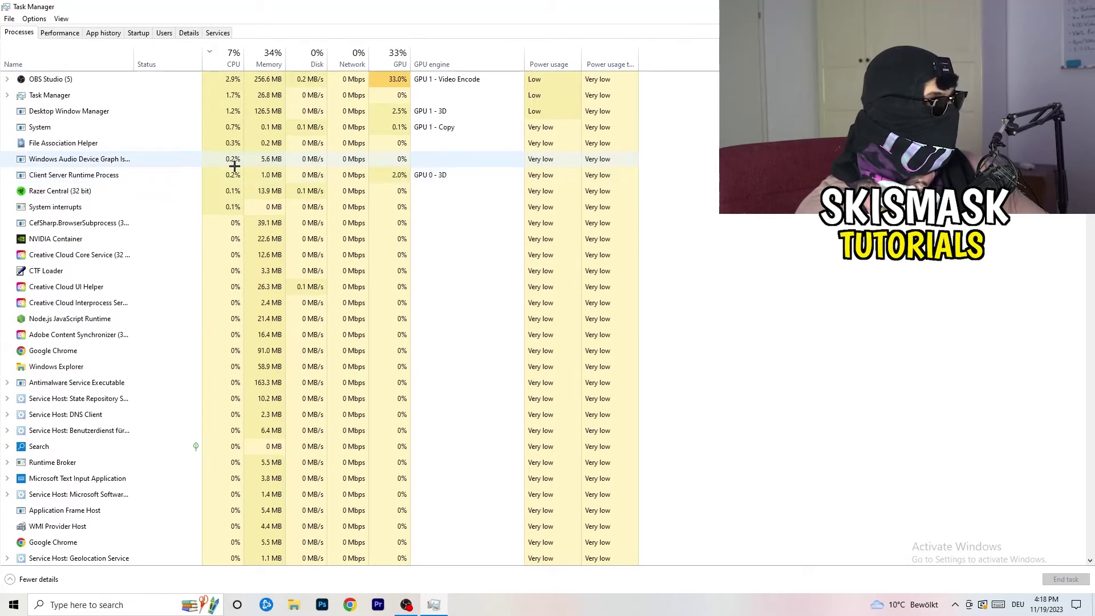
click(397, 55)
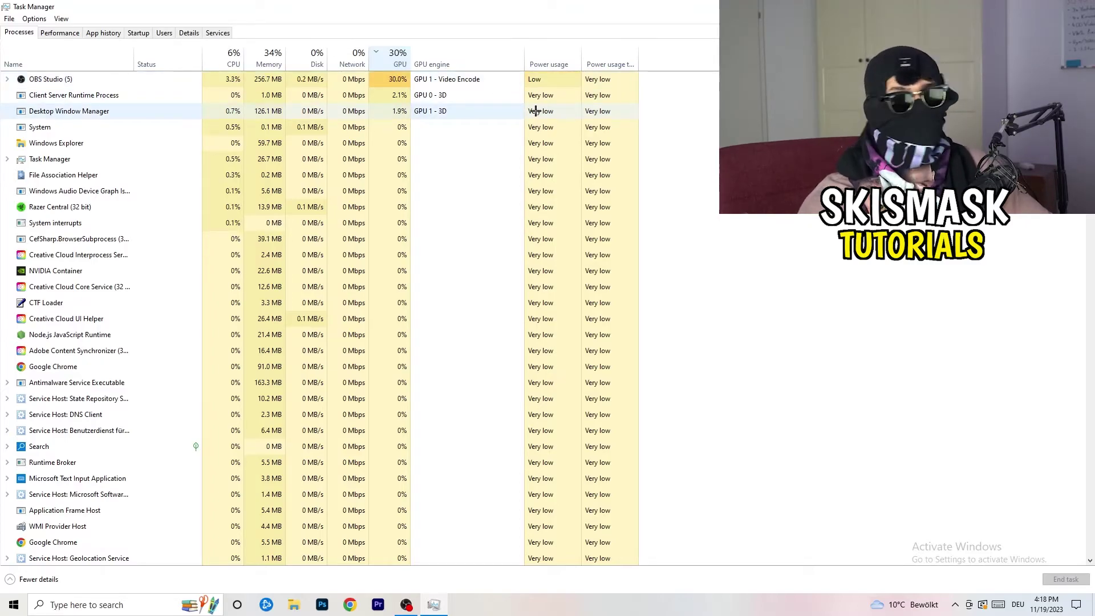
right_click(376, 81)
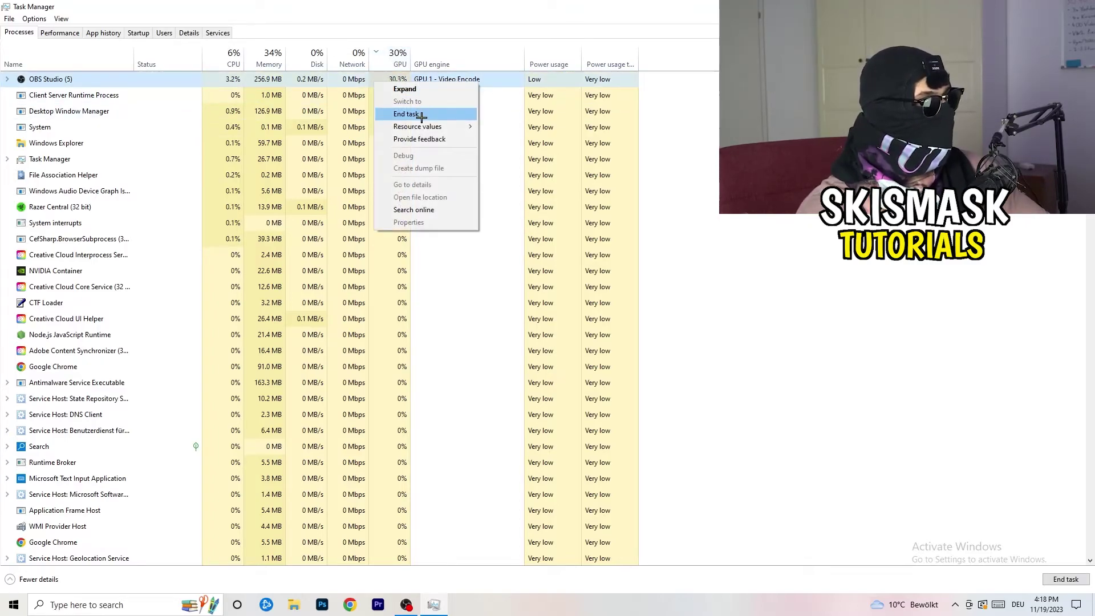
key(Escape)
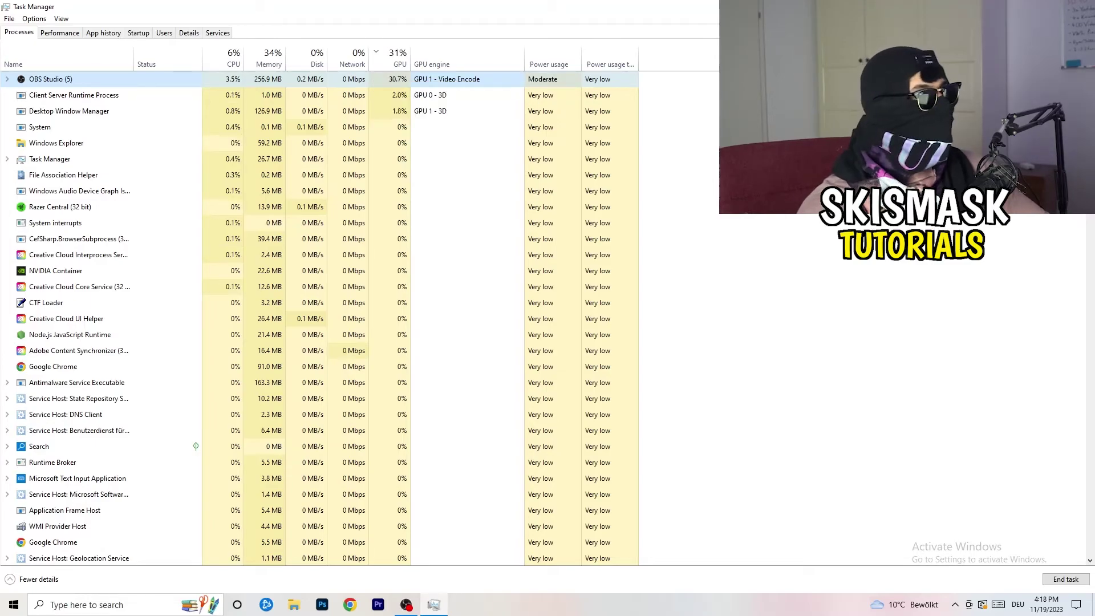
key(alt+F4)
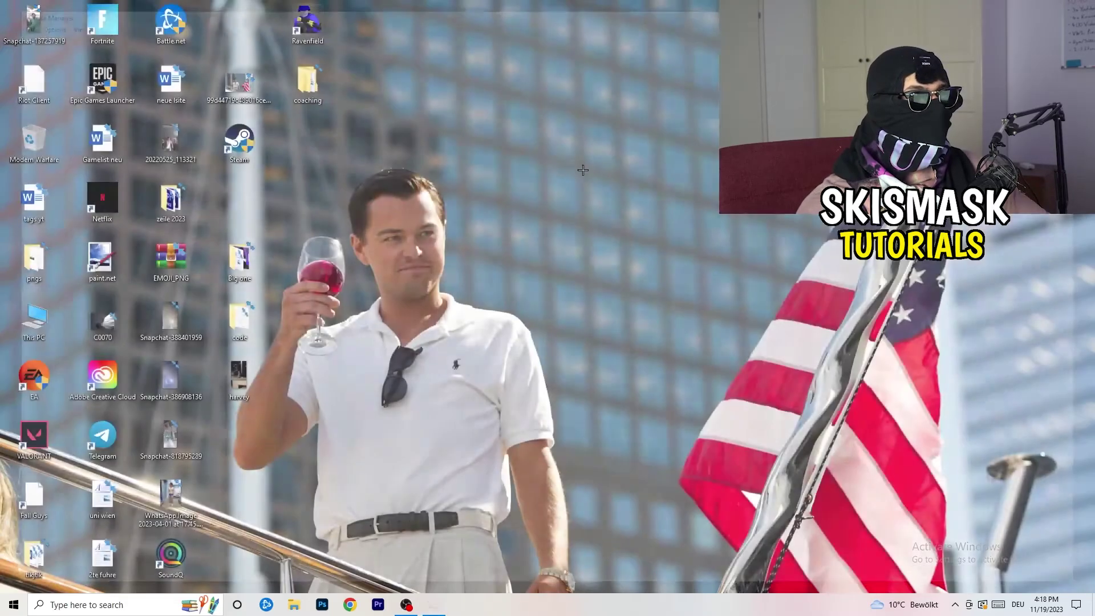